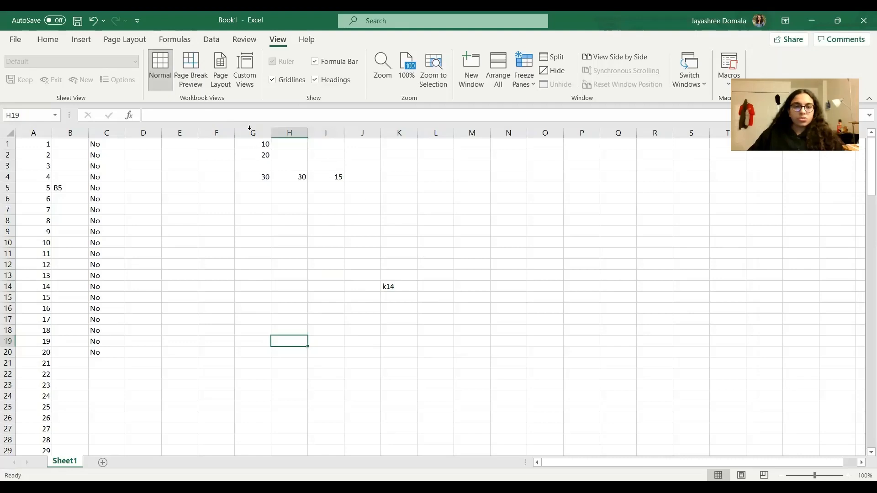
Display the formulas in Sheet1's cells instead of their values, and switch back to showing the values.
left_click(181, 39)
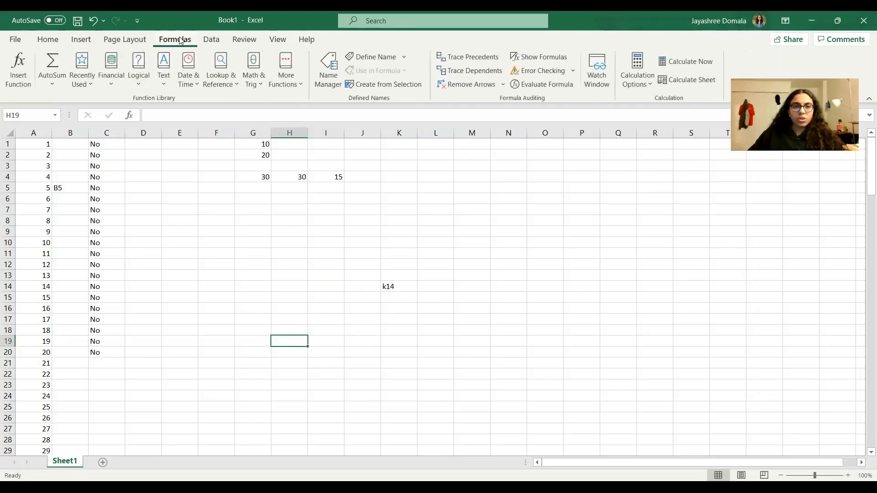
left_click(555, 58)
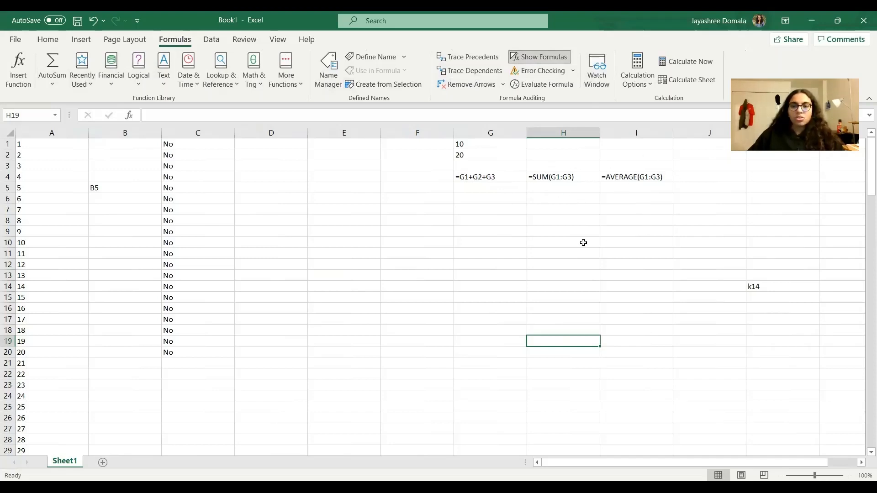
left_click(528, 58)
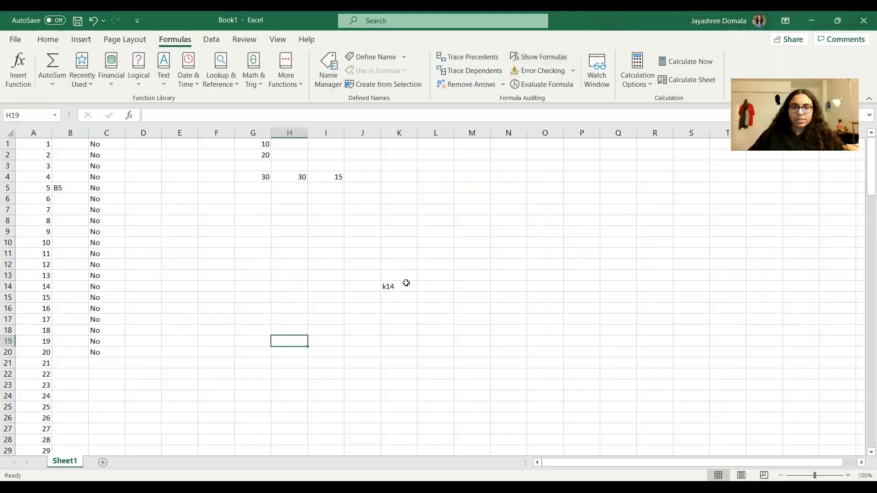
left_click(500, 375)
Switch to the Google Slides presentation and advance to the slide on inserting rows, columns and cells.
left_click(368, 490)
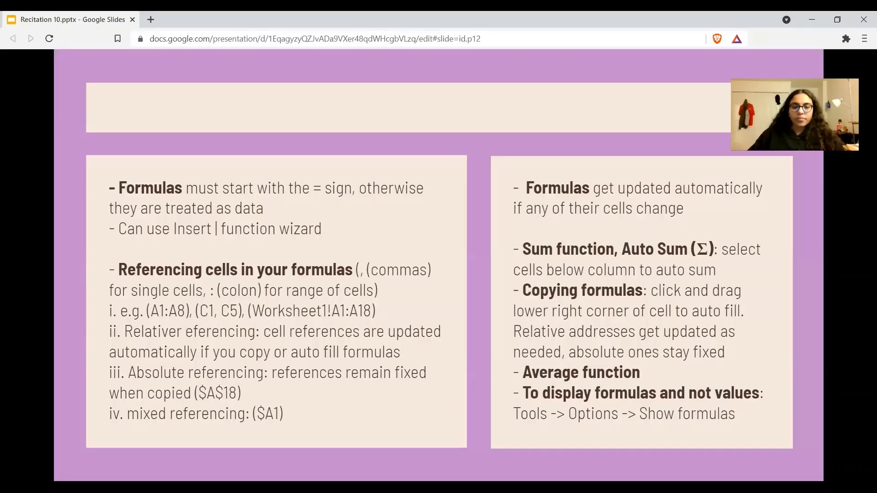
left_click(470, 366)
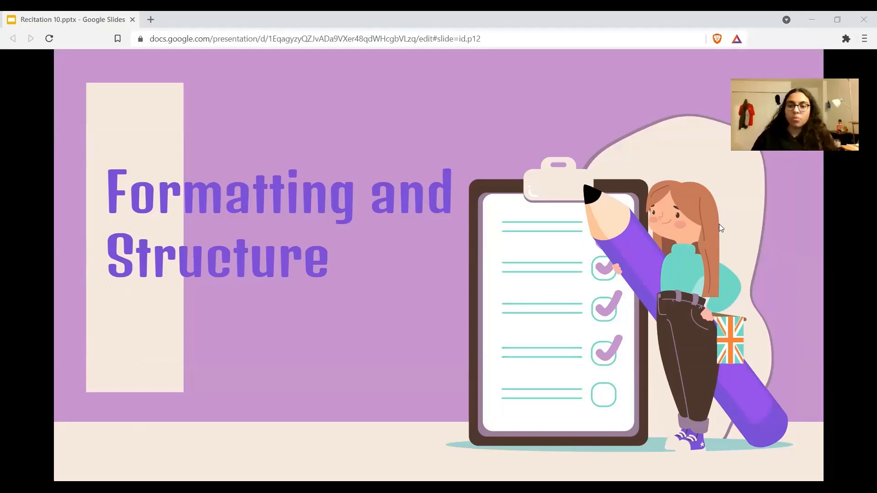
key("Right")
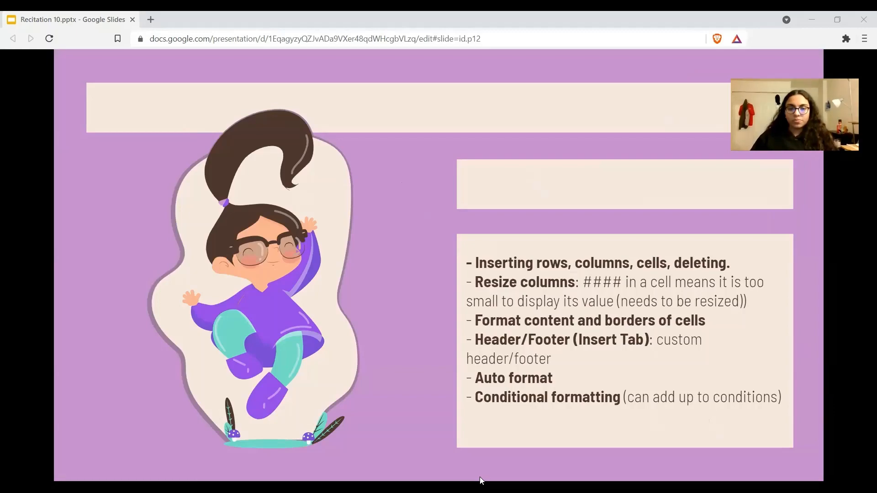
Switch to the Excel workbook and insert an entire blank row above the cell A5.
key("alt+Tab")
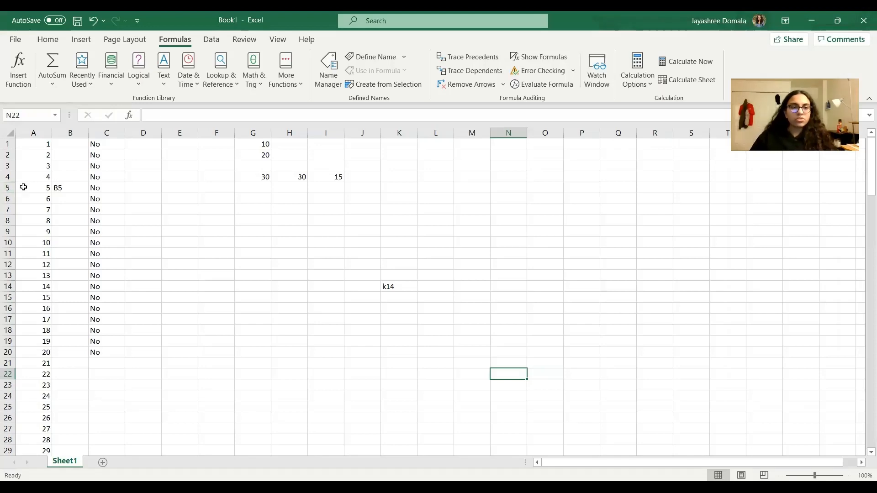
left_click(21, 189)
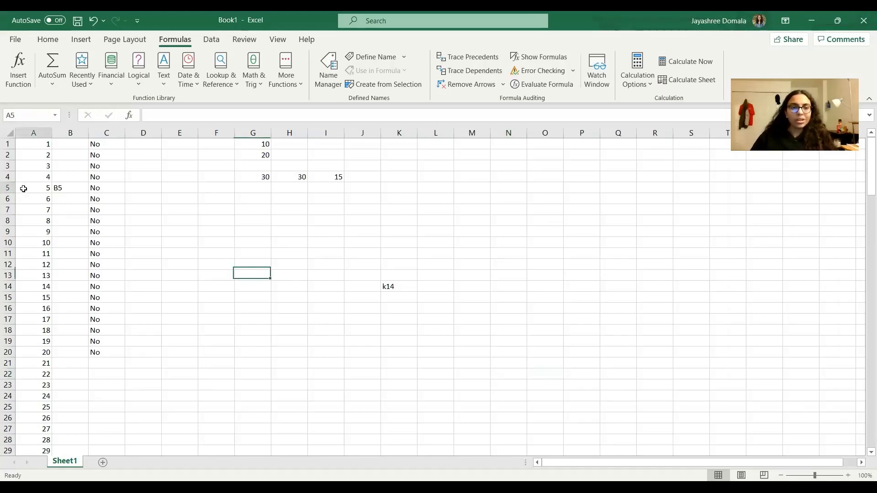
right_click(22, 188)
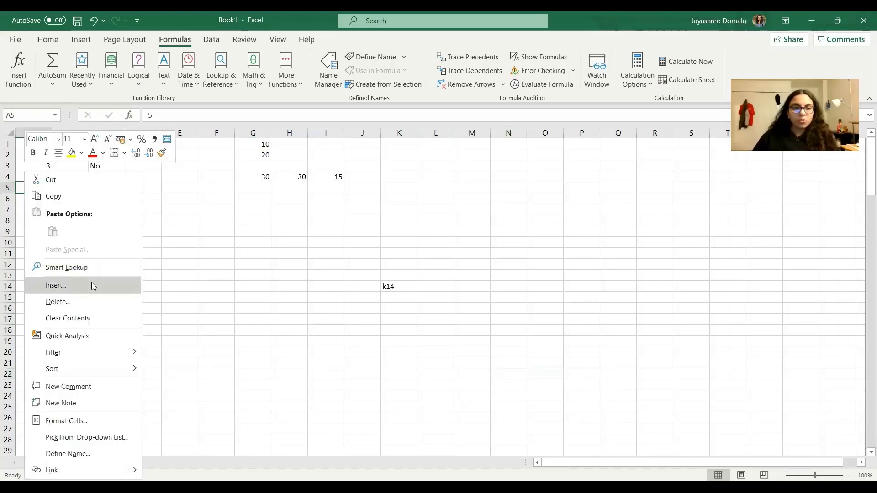
left_click(64, 288)
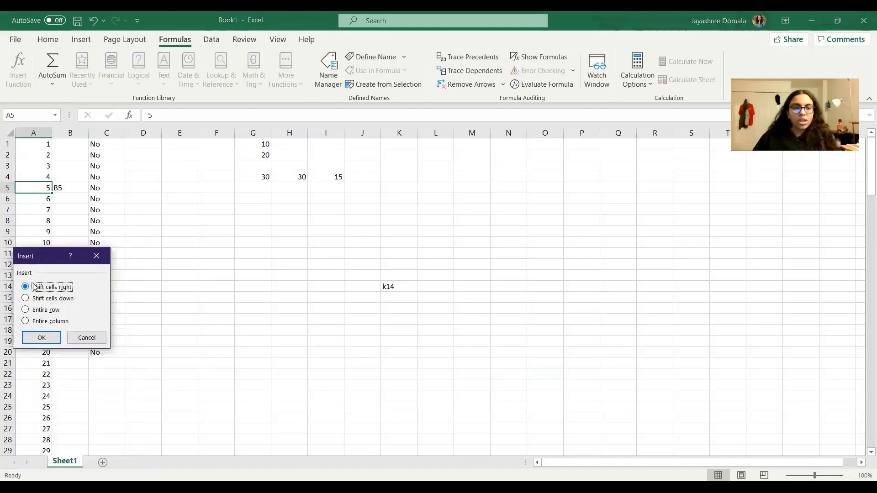
left_click(25, 310)
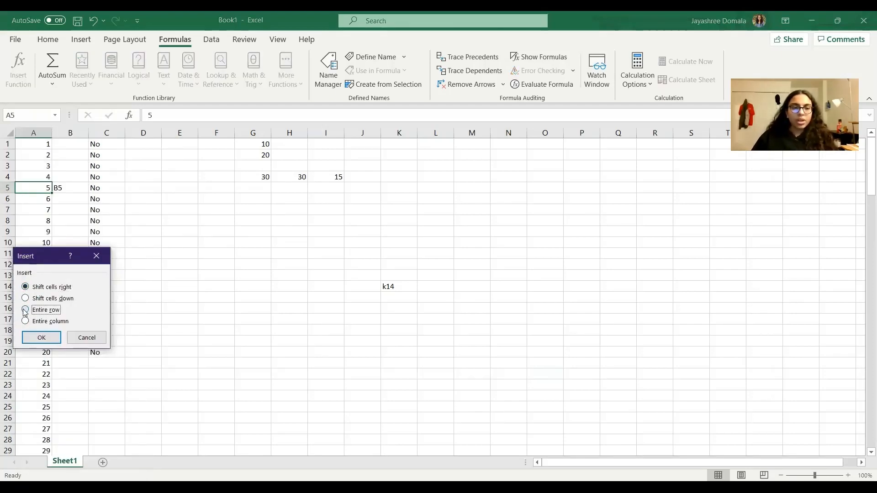
left_click(42, 338)
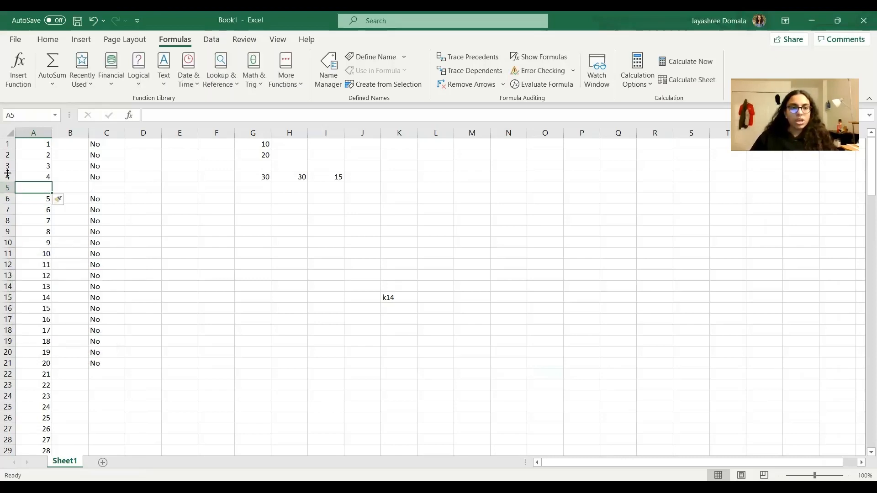
Insert a blank column before column B.
left_click(86, 299)
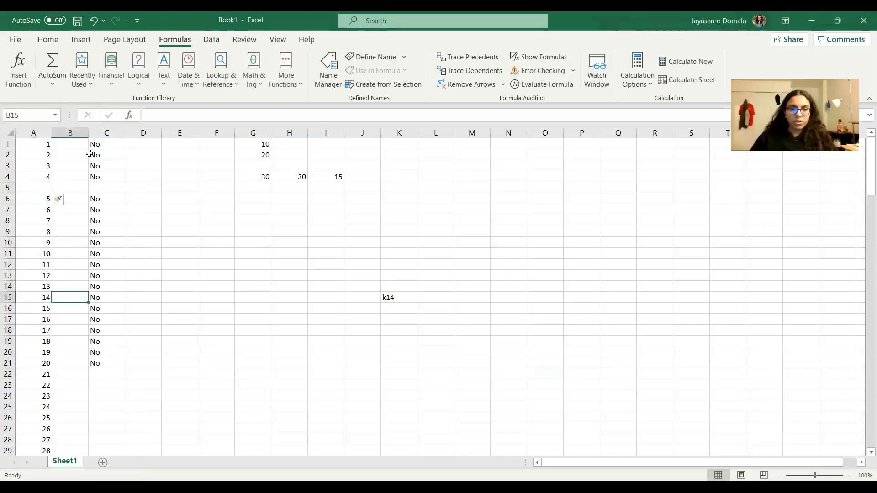
right_click(82, 132)
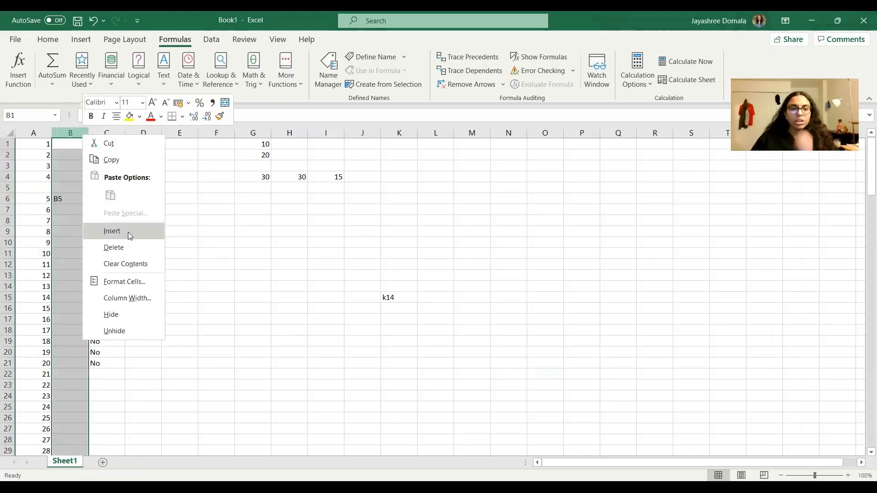
left_click(128, 231)
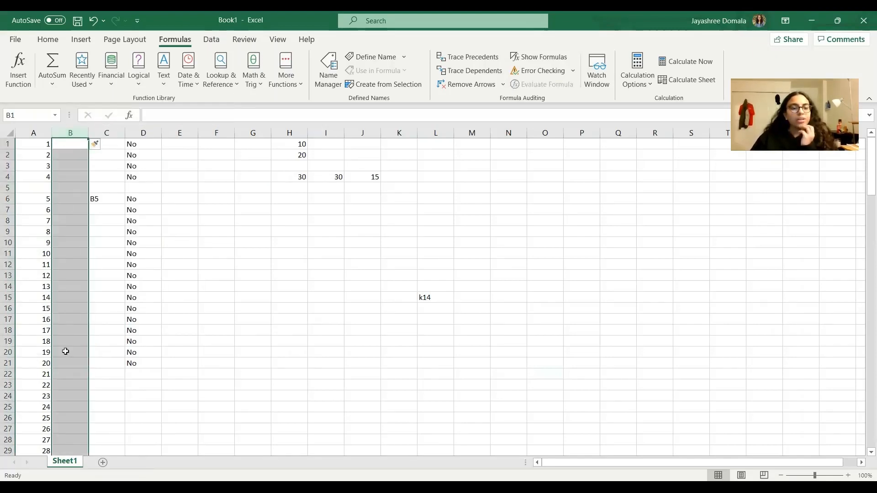
left_click(228, 278)
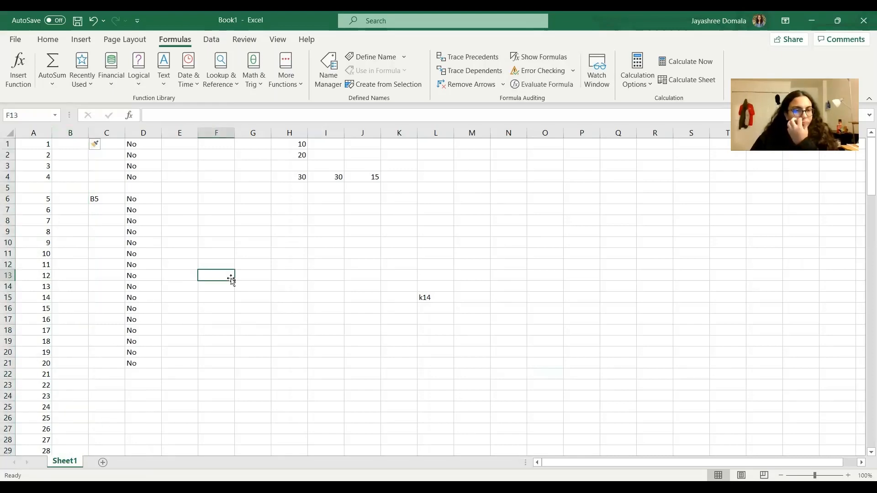
Try inserting a blank cell at A10 with the Shift cells right option, and undo the insertion.
left_click(49, 239)
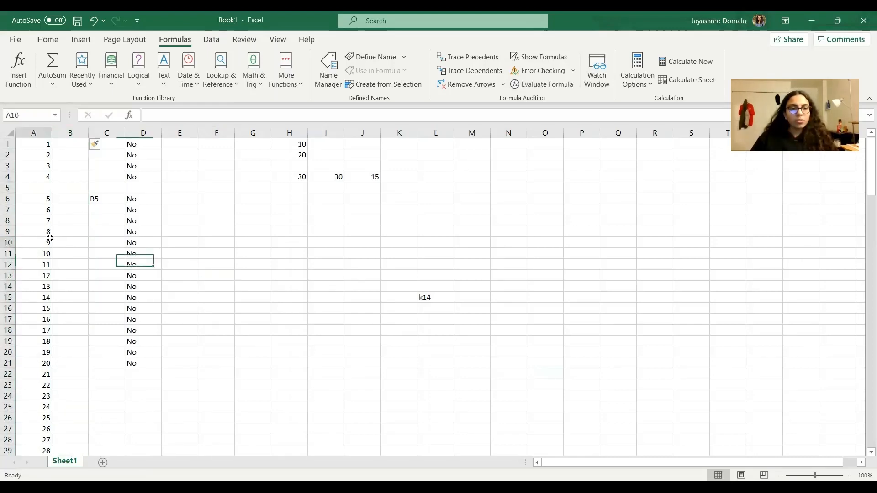
key("ctrl+shift+plus")
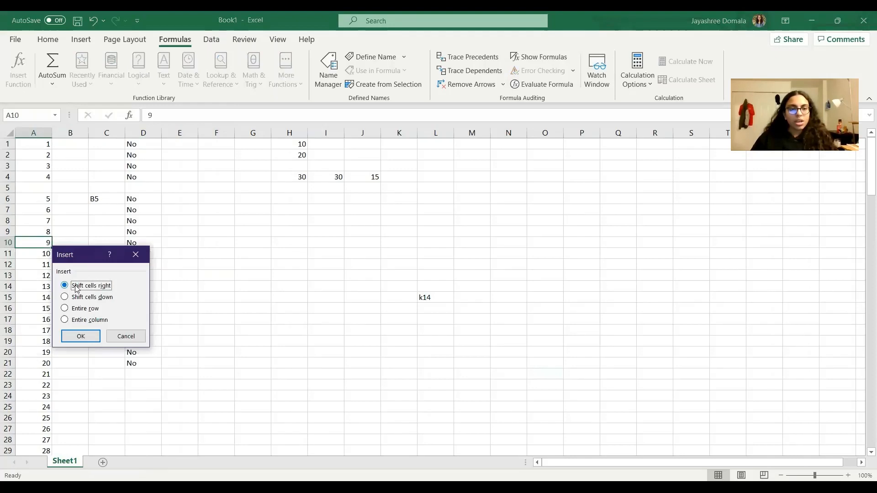
left_click(75, 286)
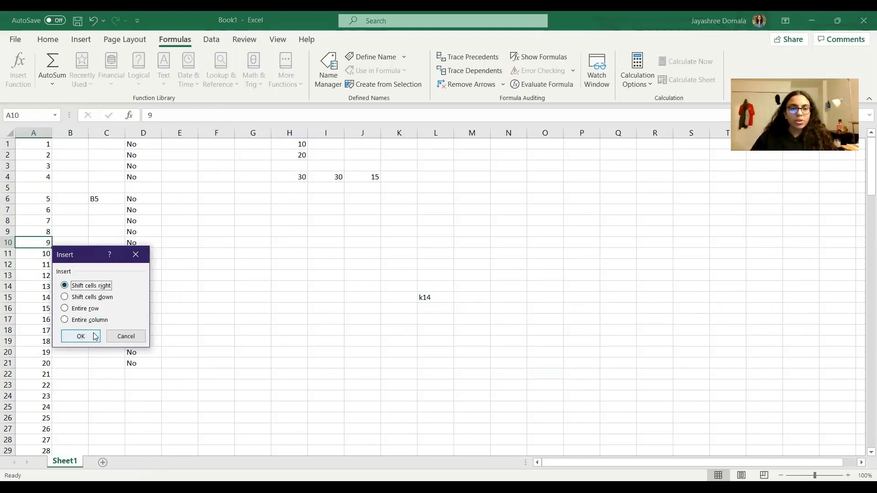
left_click(91, 339)
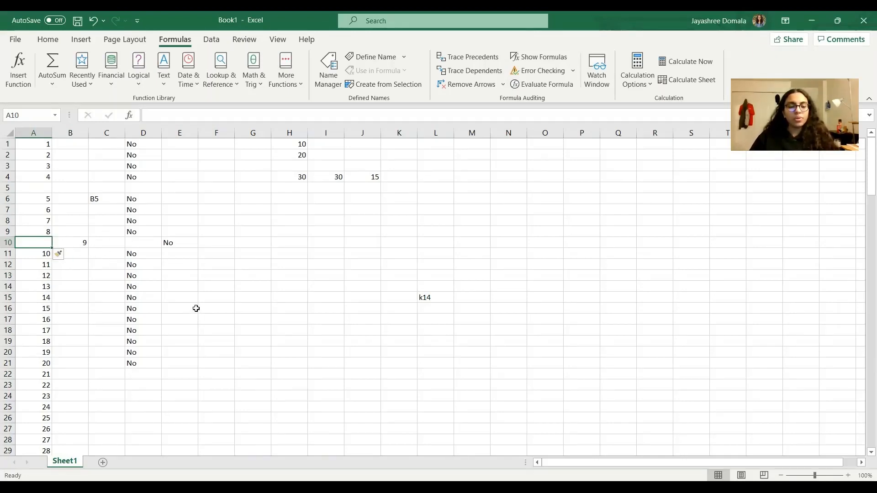
key("ctrl+z")
left_click(263, 300)
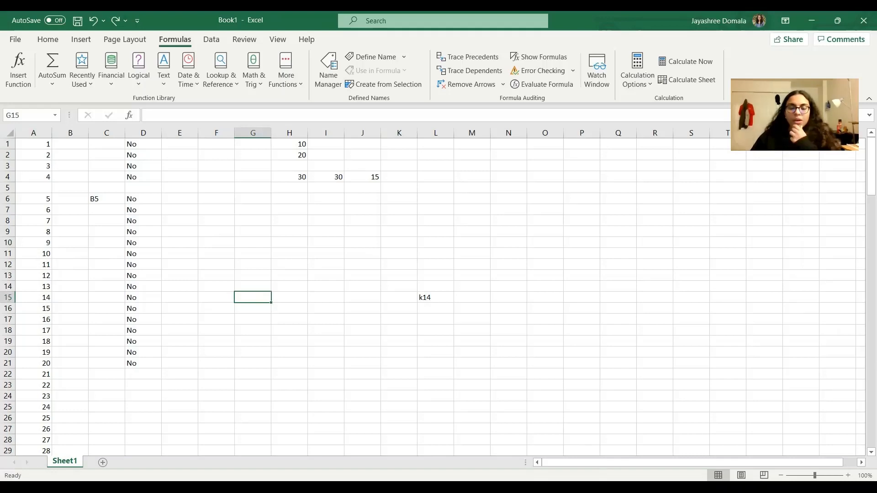
Switch to the Google Slides presentation to review the formatting topics, and return to the Excel workbook.
key("alt+Tab")
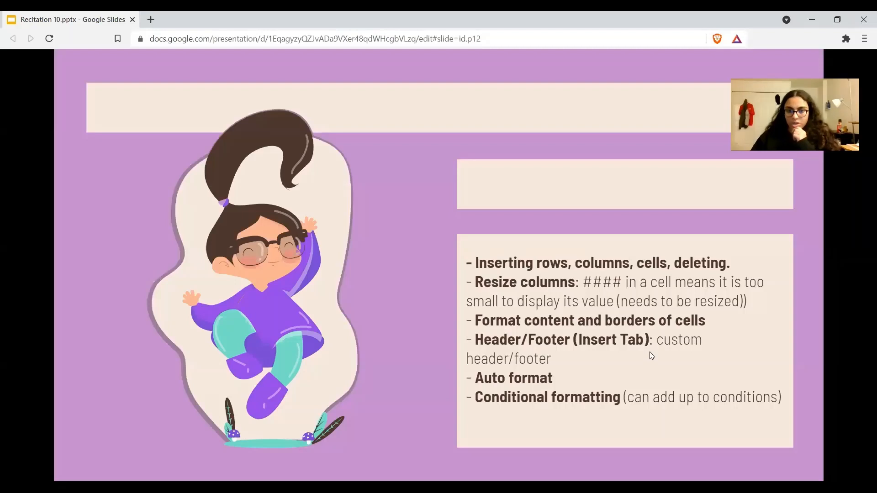
key("alt+Tab")
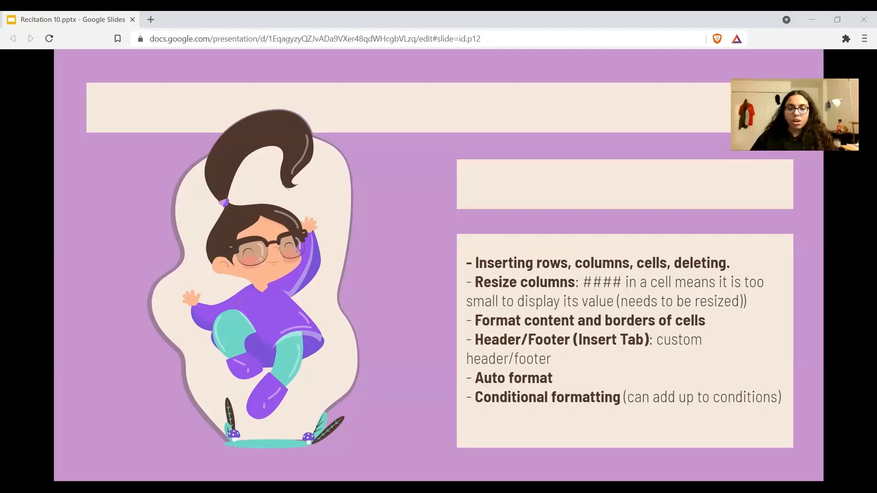
key("alt+Tab")
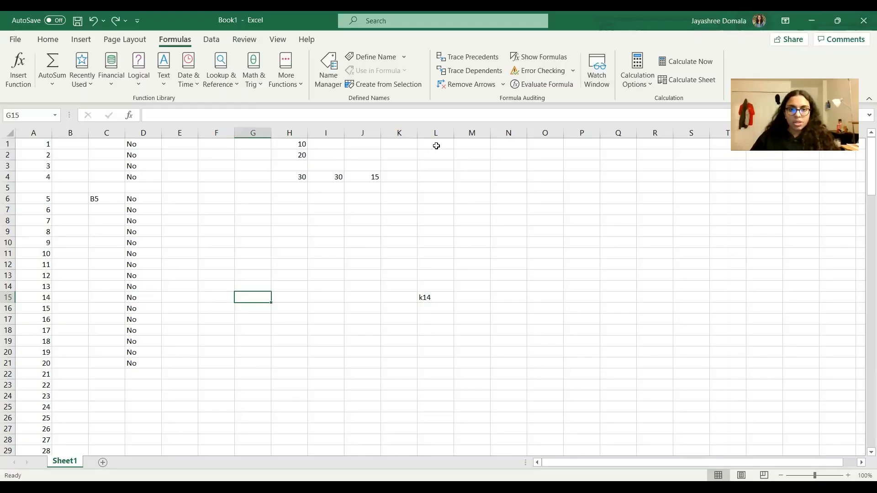
Enter a person's full name in capital letters in cell L1.
left_click(435, 146)
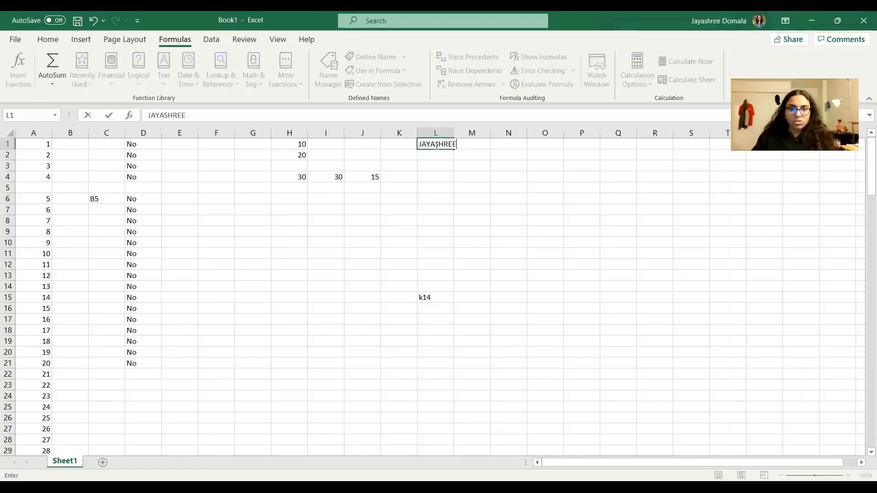
left_click(472, 297)
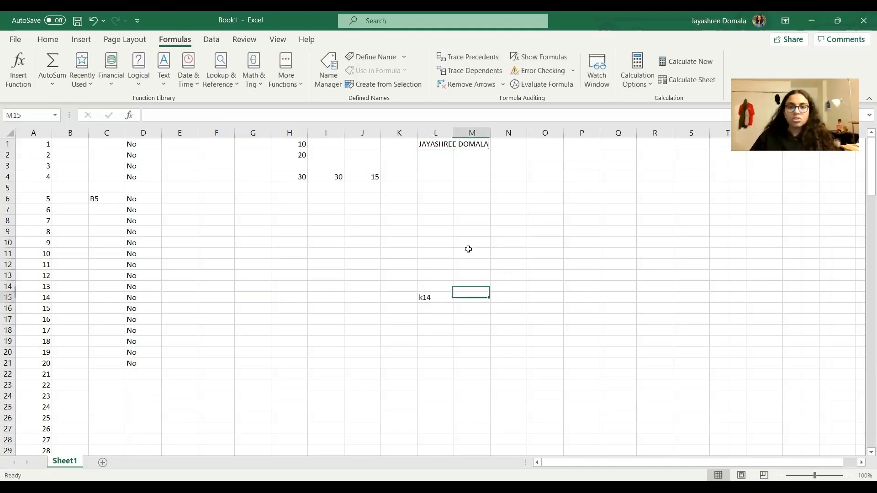
Enter a second person's full name in capital letters in cell M1.
left_click(447, 145)
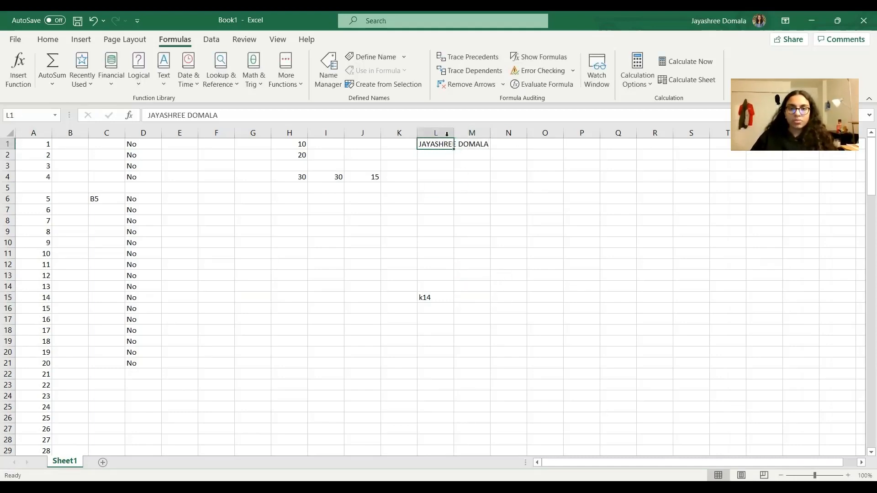
left_click(468, 146)
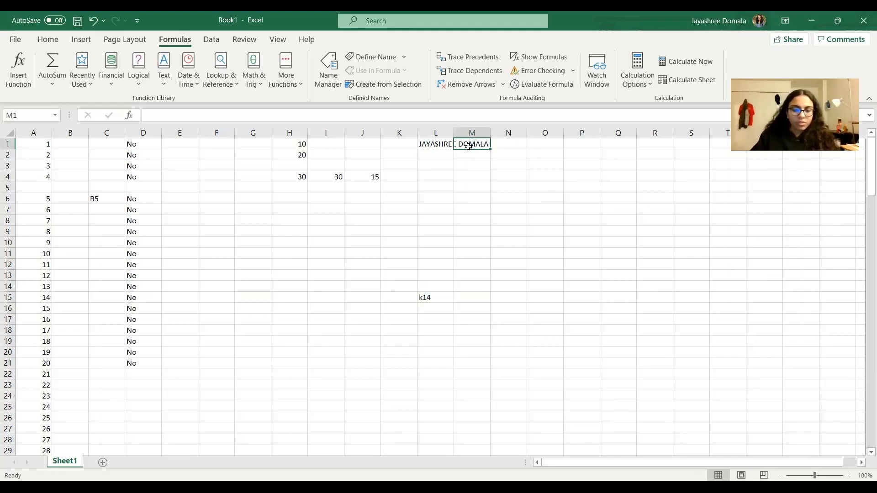
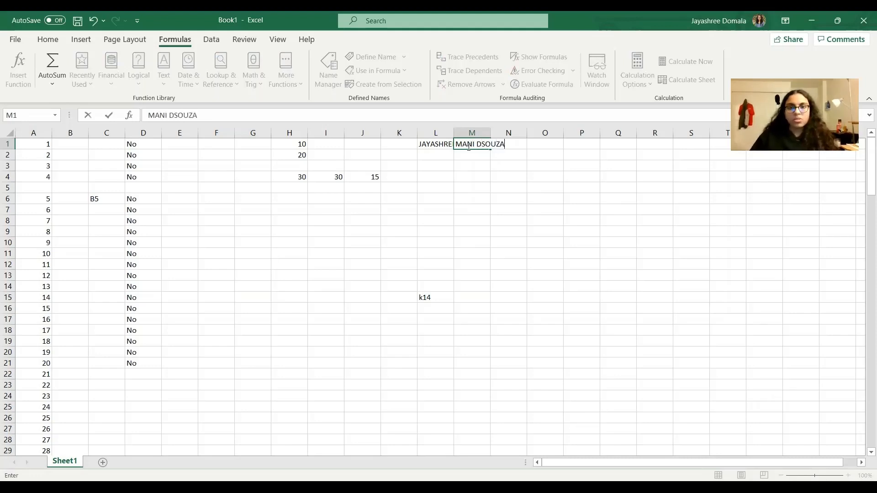
left_click(495, 252)
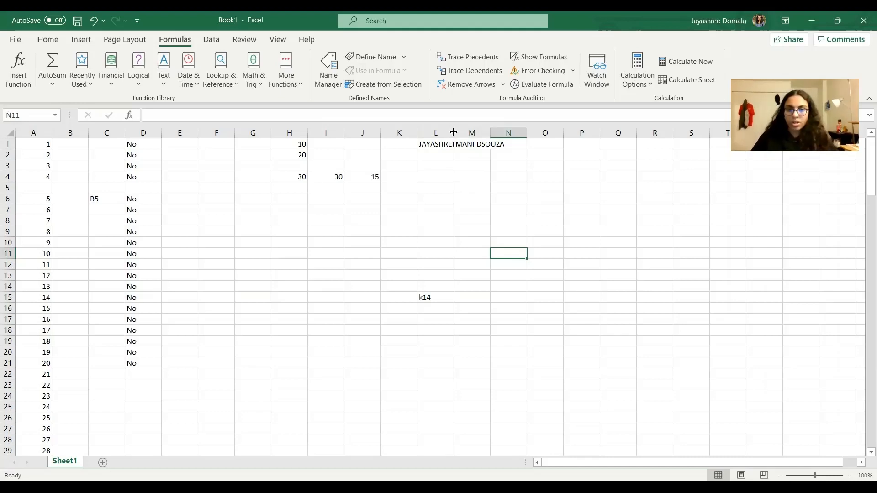
Widen columns L and M so the full names in row 1 fit, and slightly increase the height of row 10.
left_click_drag(454, 132, 492, 133)
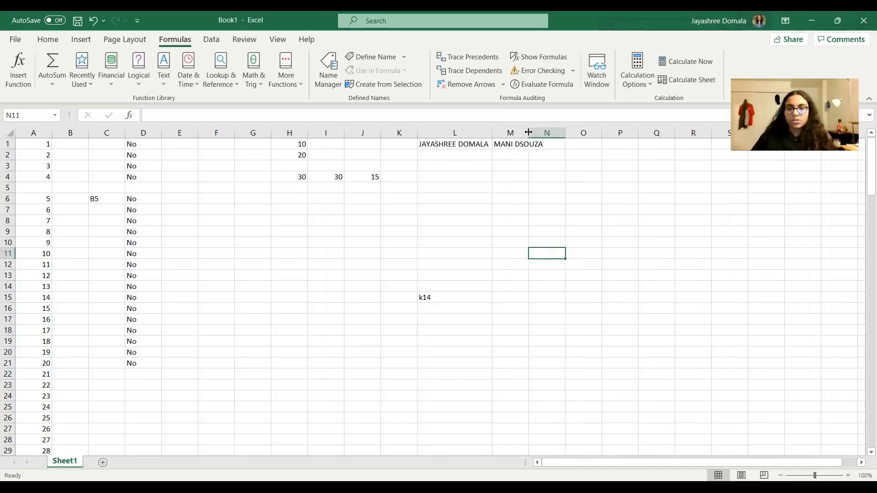
left_click_drag(529, 133, 561, 133)
left_click(580, 328)
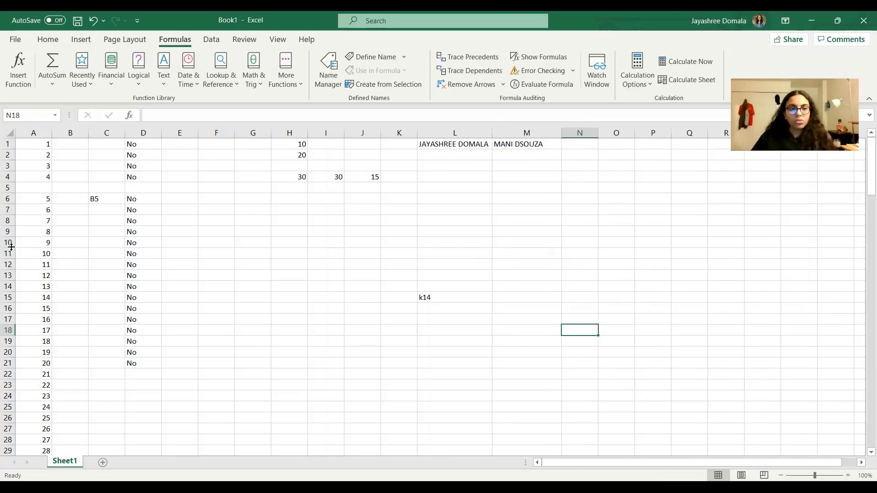
mouse_move(13, 247)
left_mouse_down()
mouse_move(8, 281)
mouse_move(12, 248)
left_mouse_up()
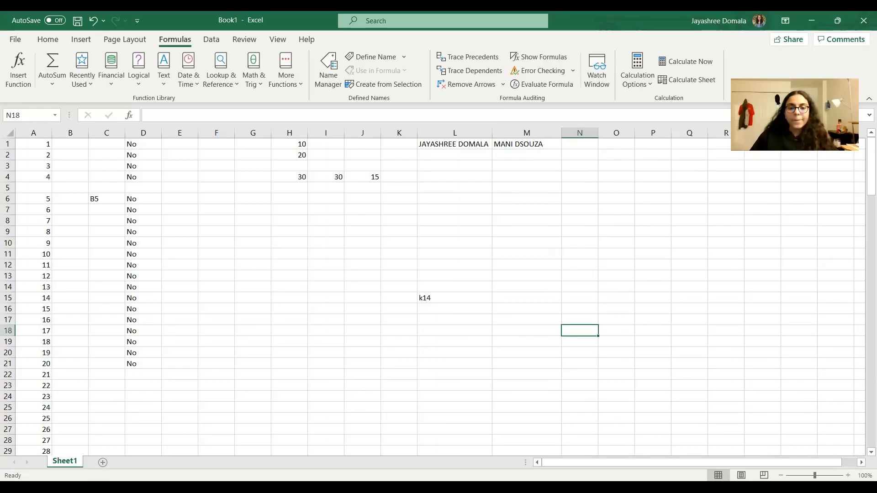
Check the formatting topics in the Google Slides presentation, return to the Excel workbook, and insert a header and footer.
key("alt+Tab")
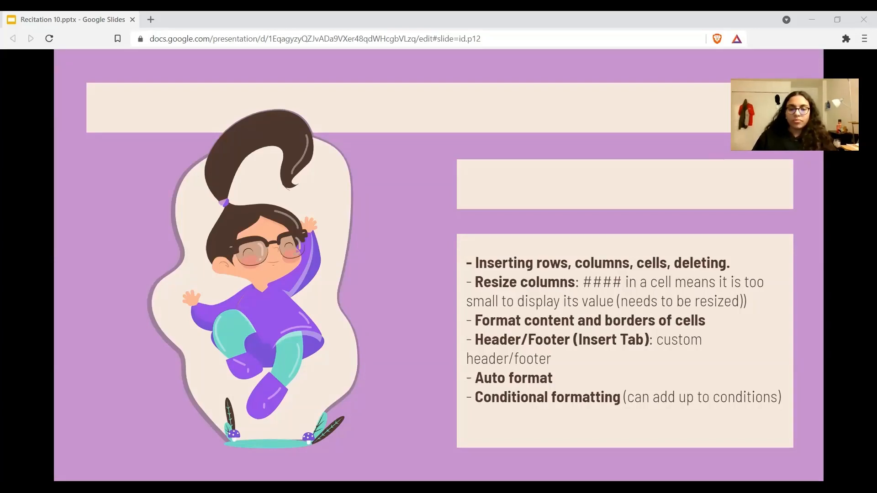
key("alt+Tab")
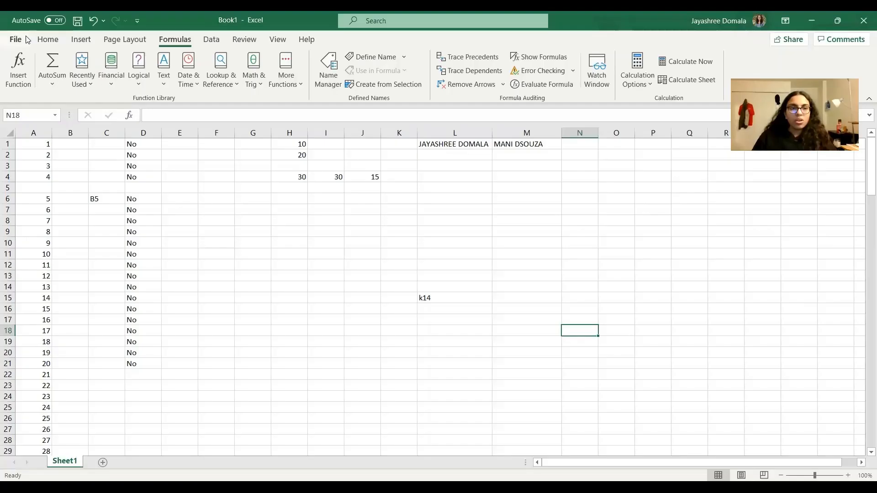
left_click(91, 41)
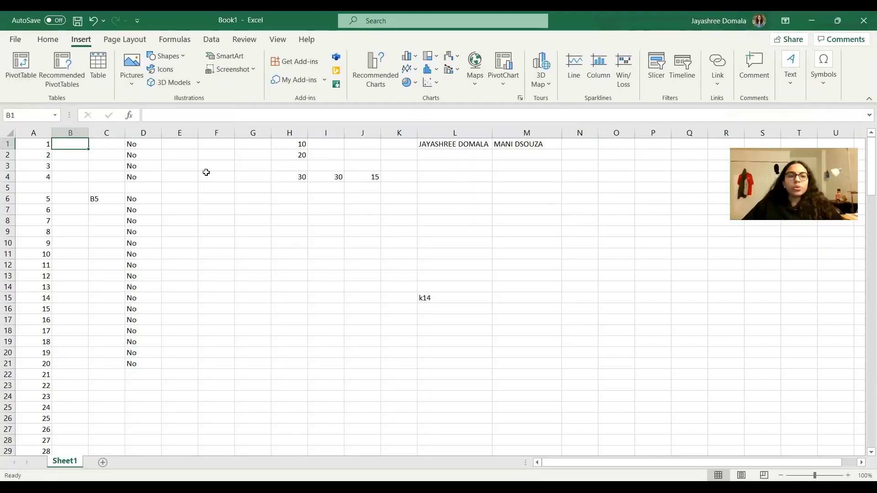
left_click(273, 273)
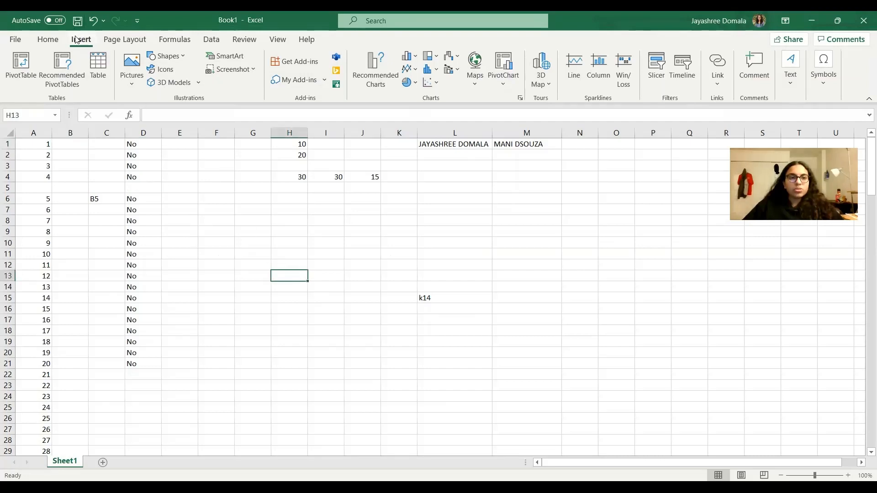
left_click(787, 92)
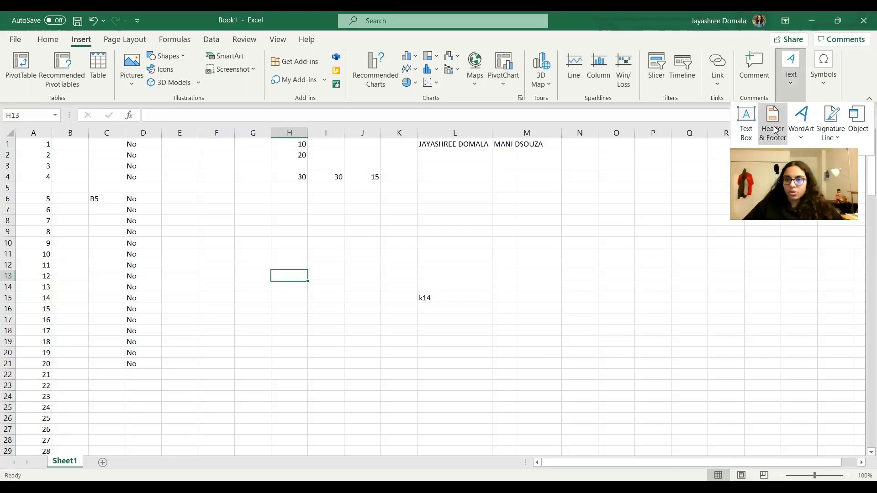
left_click(773, 124)
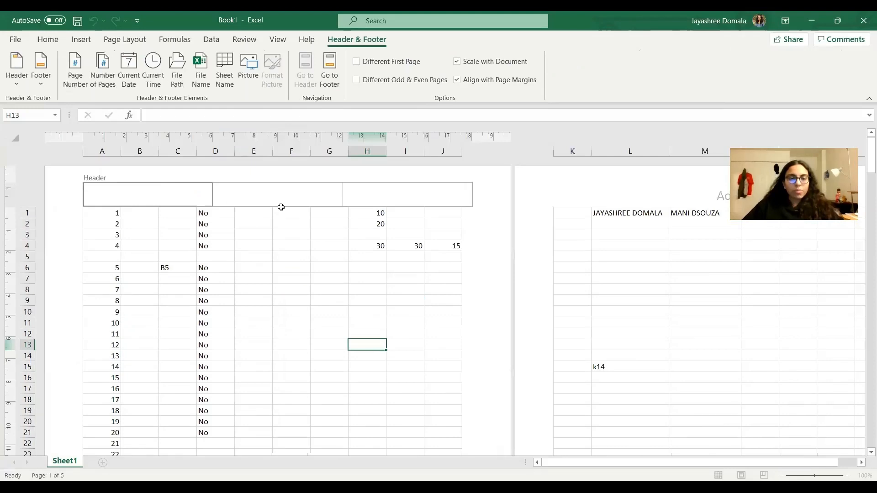
Enter Example in the center section of the page header and leave header editing.
left_click(139, 203)
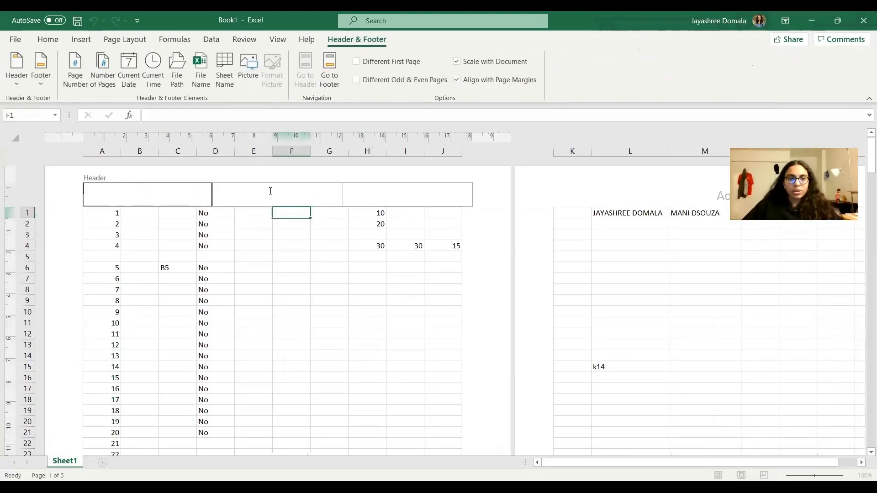
left_click(315, 201)
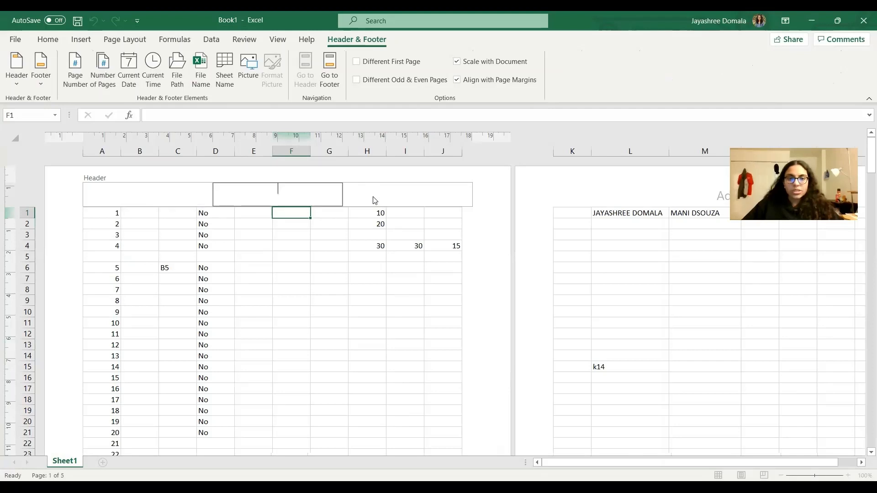
left_click(375, 201)
left_click(258, 194)
type("Example")
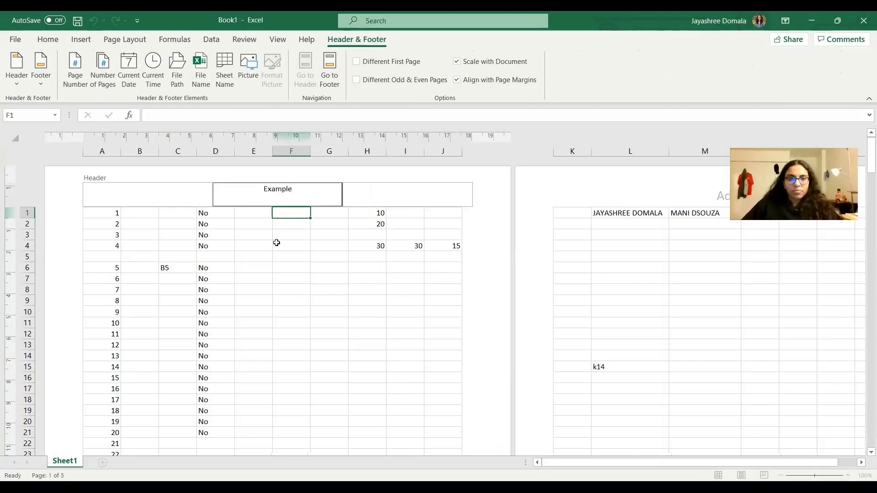
left_click(302, 289)
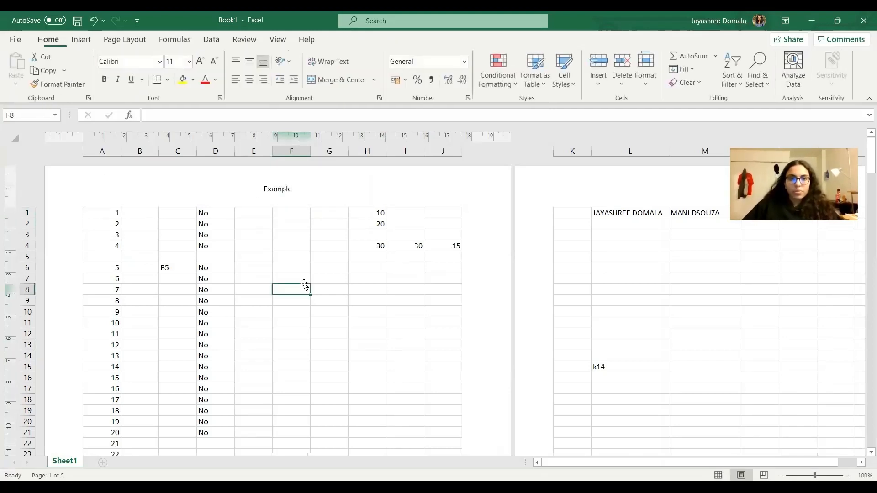
Enter End in the center section of the page footer and leave footer editing.
scroll(370, 357, "down", 10)
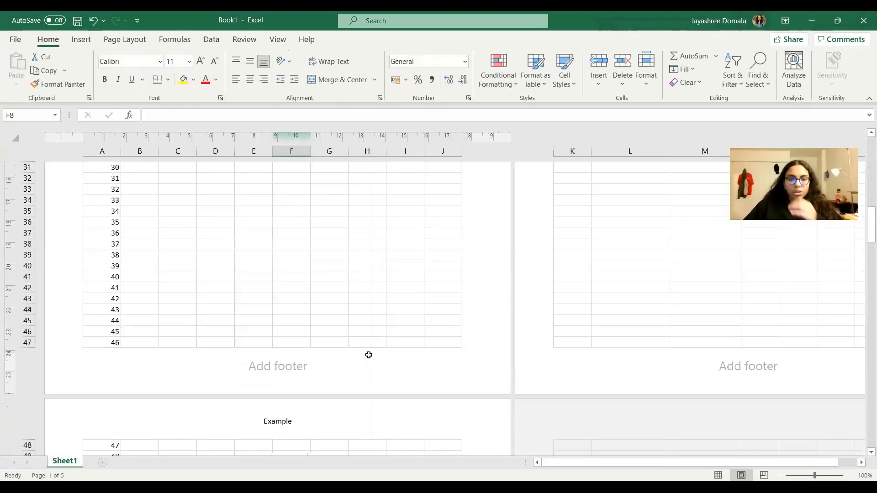
left_click(297, 364)
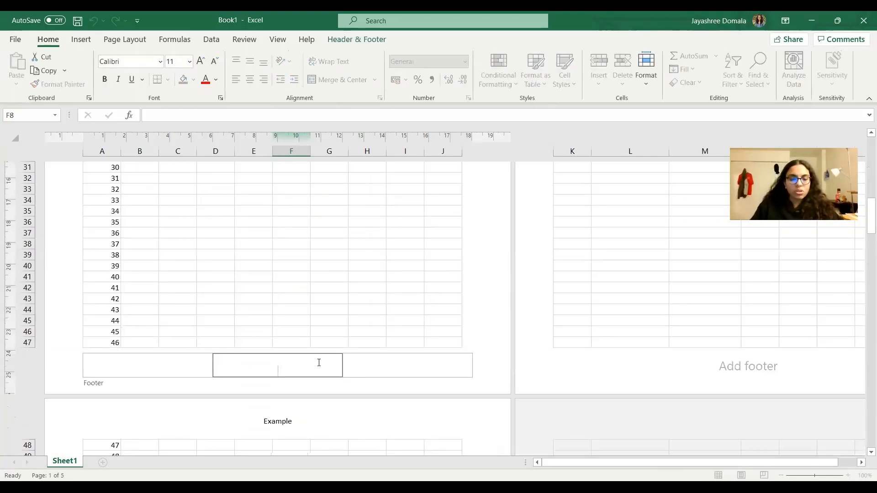
type("End")
left_click(489, 369)
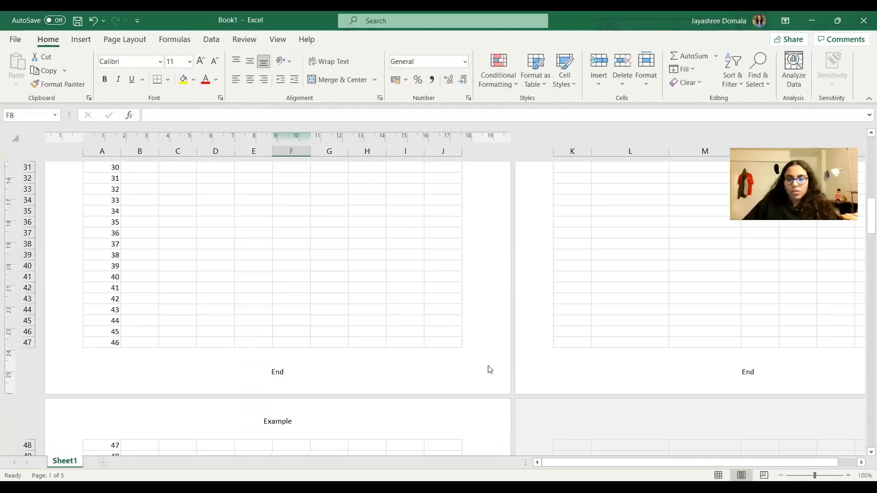
scroll(393, 356, "up", 10)
Review the remaining formatting topics in the Google Slides presentation and return to the Excel sheet.
key("alt+Tab")
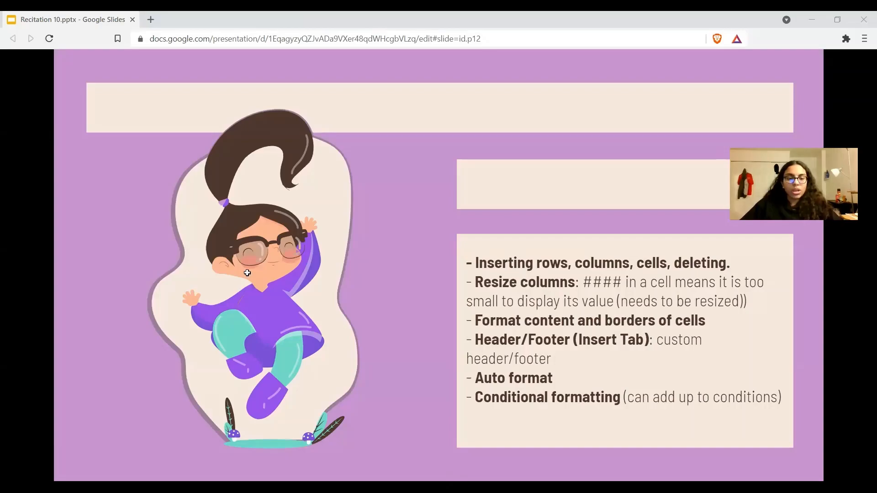
key("alt+Tab")
left_click(147, 211)
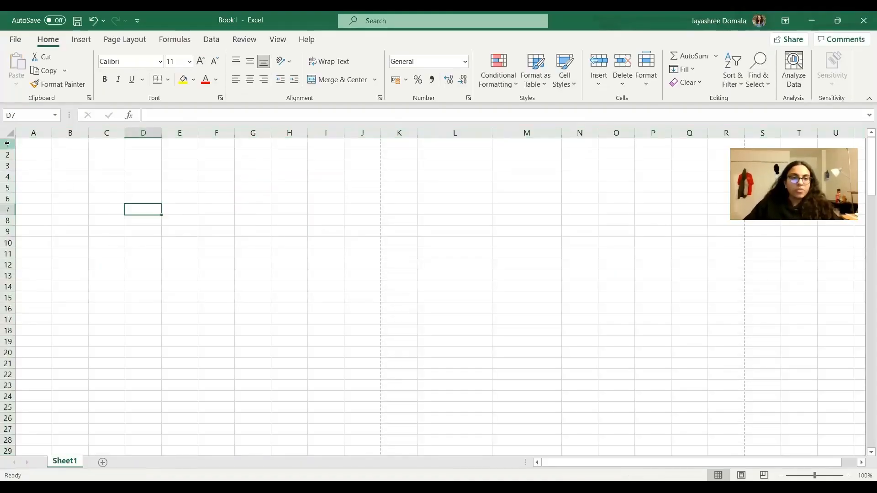
Turn on text wrapping for cell A1 and enter the headings A and B in cells A1 and B1.
left_click(44, 147)
key("alt+h")
type("w")
type("A")
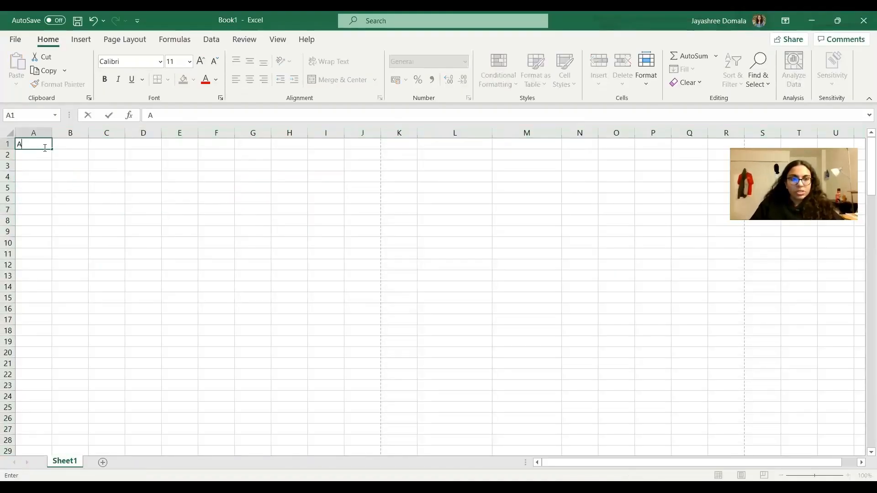
key("Tab")
type("B")
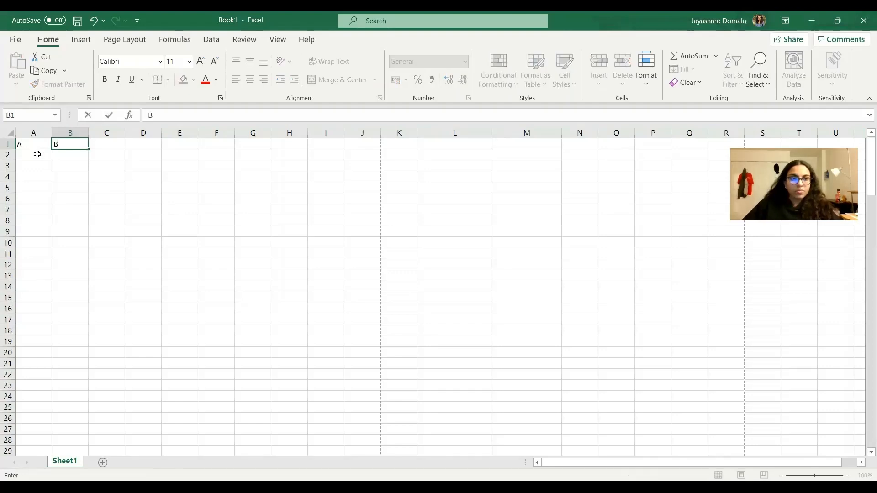
Enter the values 1, 2 and 3 under heading A in cells A2 to A4.
left_click(38, 153)
type("1")
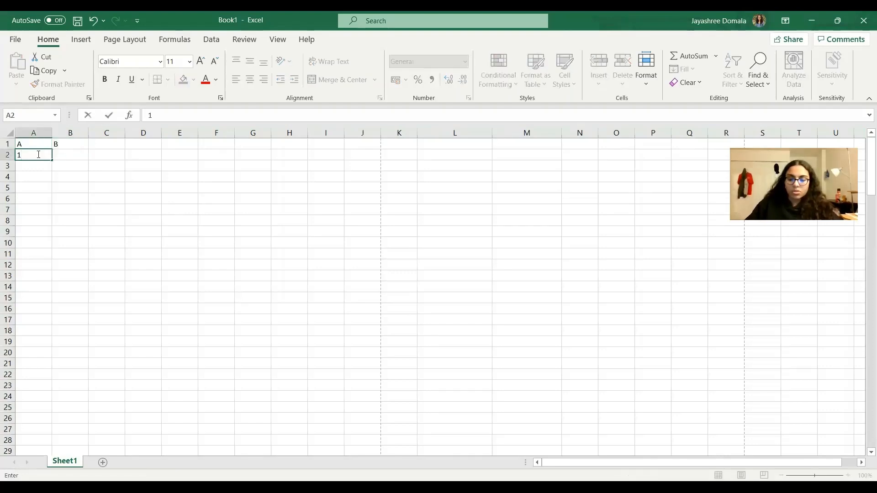
key("Return")
type("2")
key("Return")
type("3")
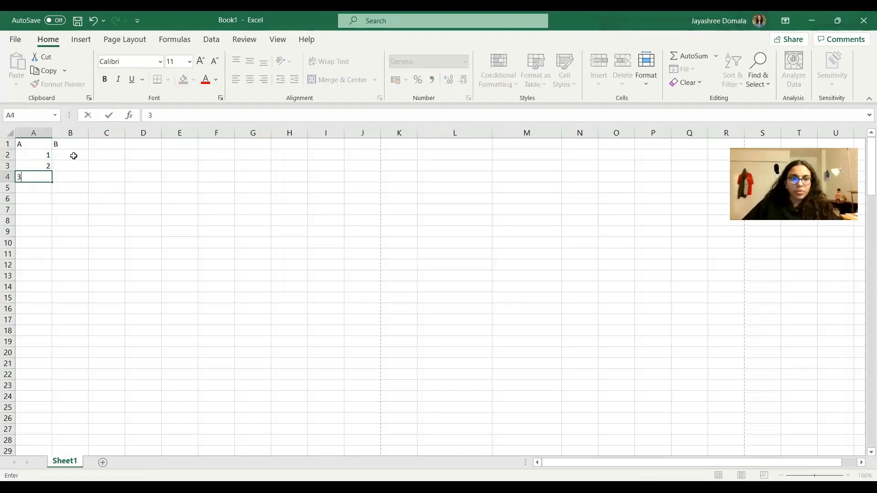
Enter the values 11, 22 and 33 under heading B in cells B2 to B4.
left_click(72, 156)
type("11")
key("Return")
type("22")
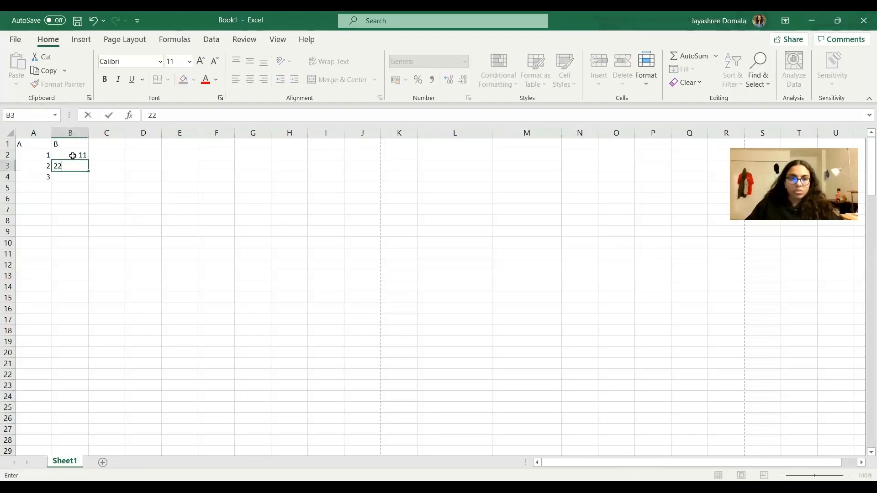
key("Return")
type("33")
left_click(140, 242)
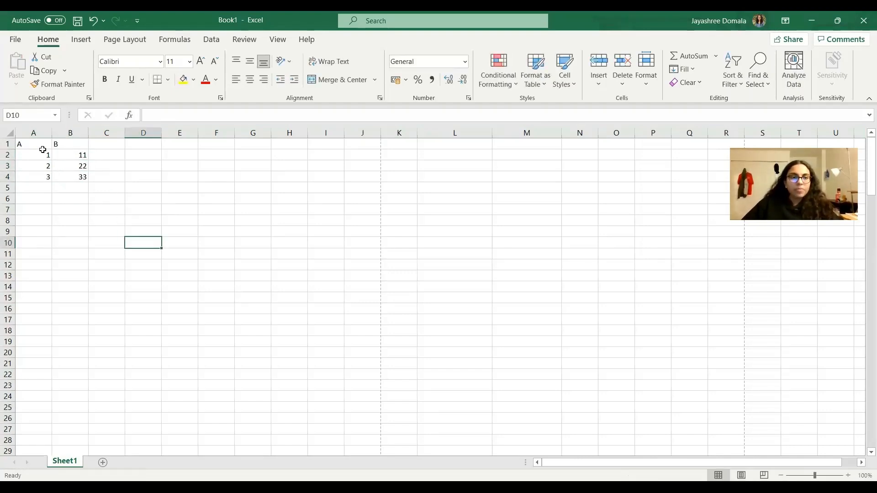
Format the range A1:B4 as a table using the Medium style with a green header row and gray banding.
left_click(36, 144)
left_click_drag(36, 145, 85, 179)
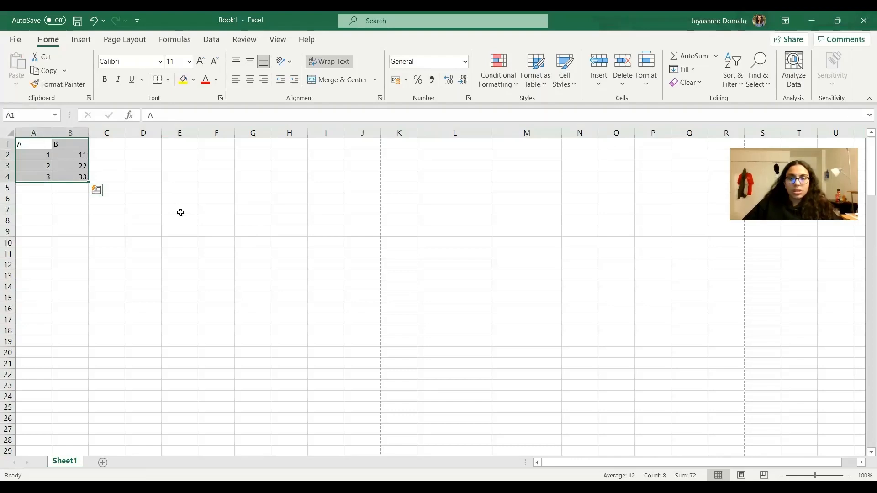
left_click(541, 86)
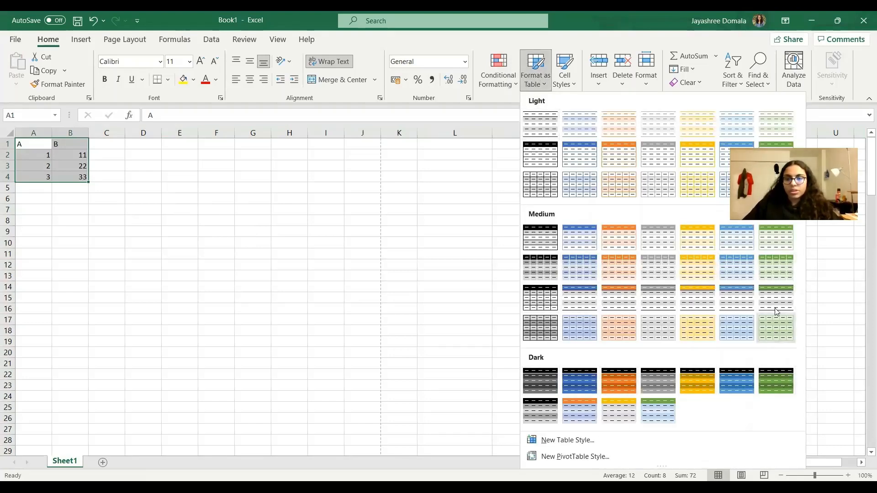
left_click(432, 275)
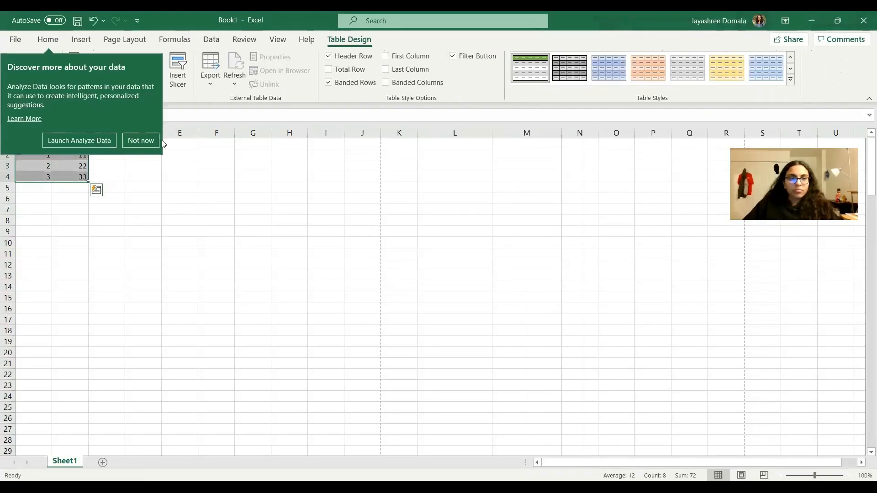
left_click(143, 231)
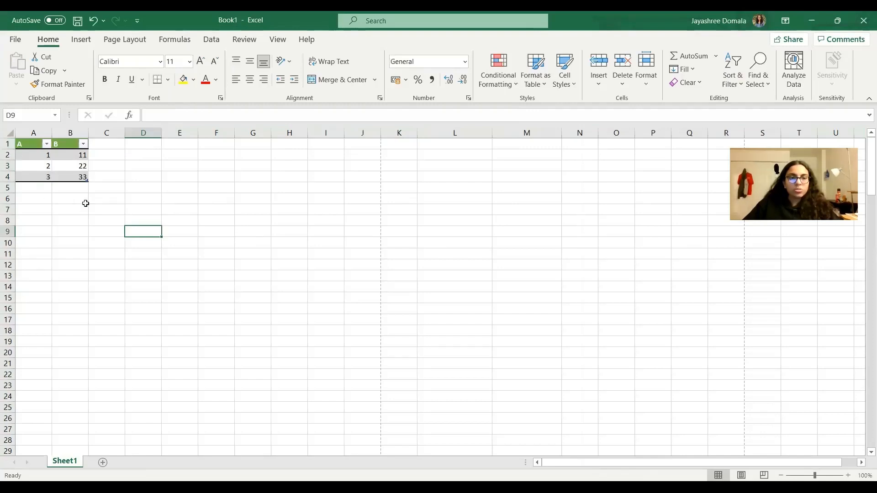
left_click(210, 211)
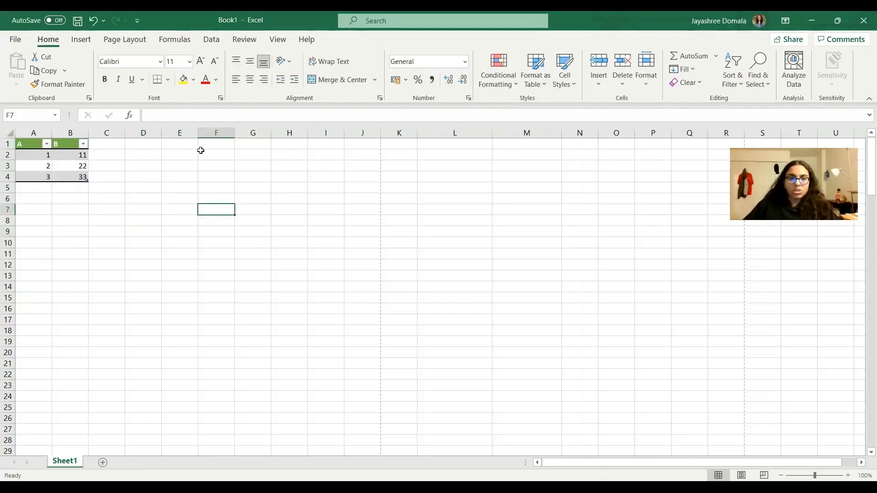
Enter the headings A and B for a second data set in cells F1 and G1.
left_click(217, 142)
type("A")
key("Tab")
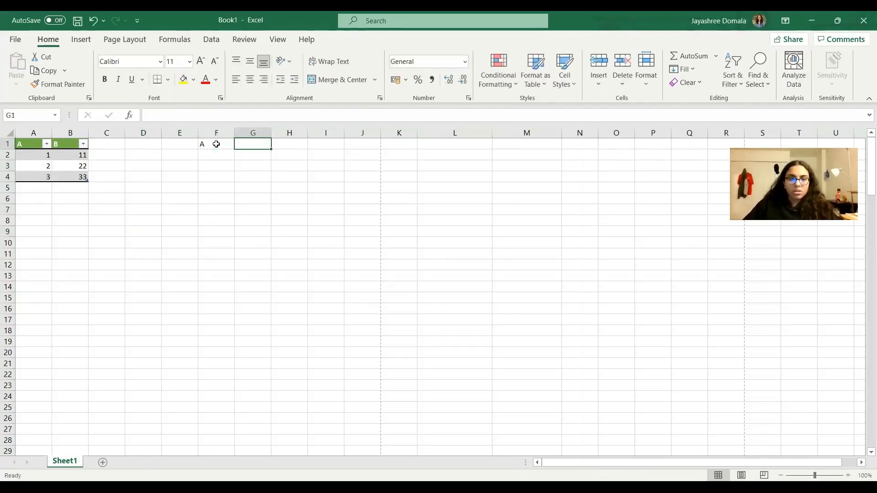
type("B")
Enter the values 1, 2 and 3 in cells F2 to F4.
left_click(216, 154)
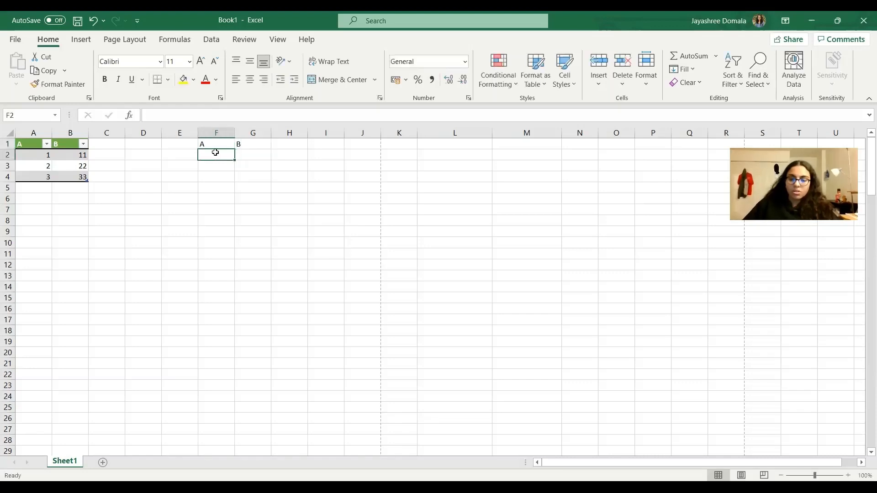
type("1")
key("Return")
type("2")
key("Return")
type("3")
key("Return")
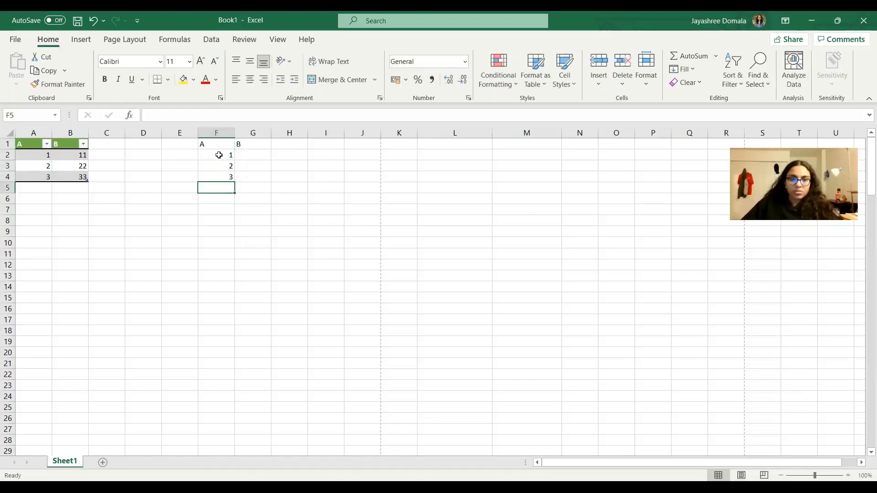
Enter the values 11, 22 and 33 in cells G2 to G4.
left_click(253, 153)
type("11")
key("Return")
type("22")
key("Return")
type("33")
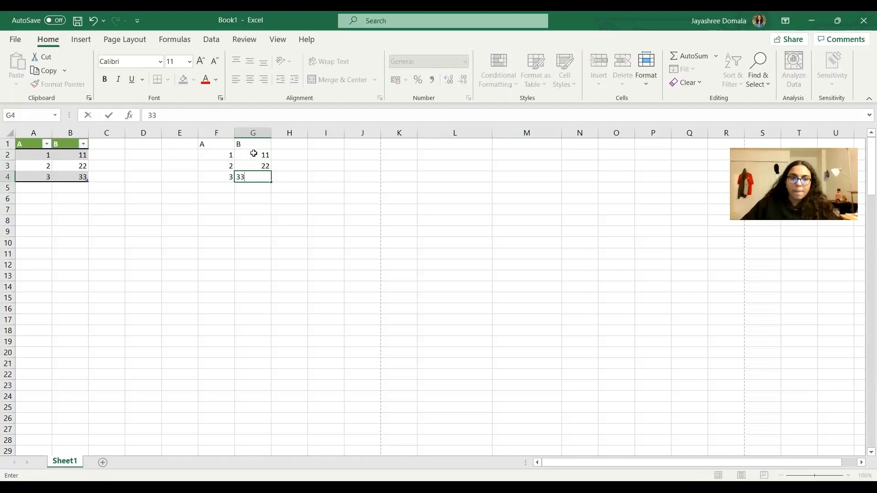
key("Return")
Apply a Greater Than conditional formatting rule for 20 with Light Red Fill with Dark Red Text to F1:G4, and check cells G3 and G4.
left_click(216, 145)
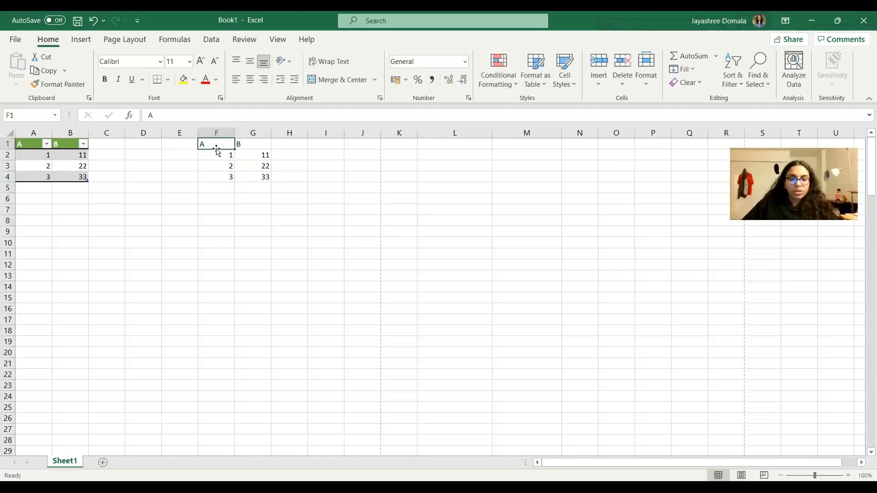
key("ctrl+a")
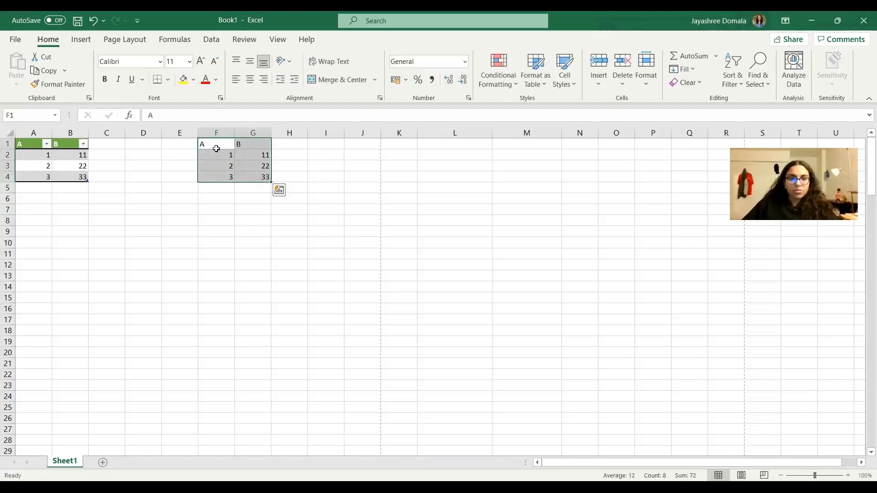
left_click(509, 84)
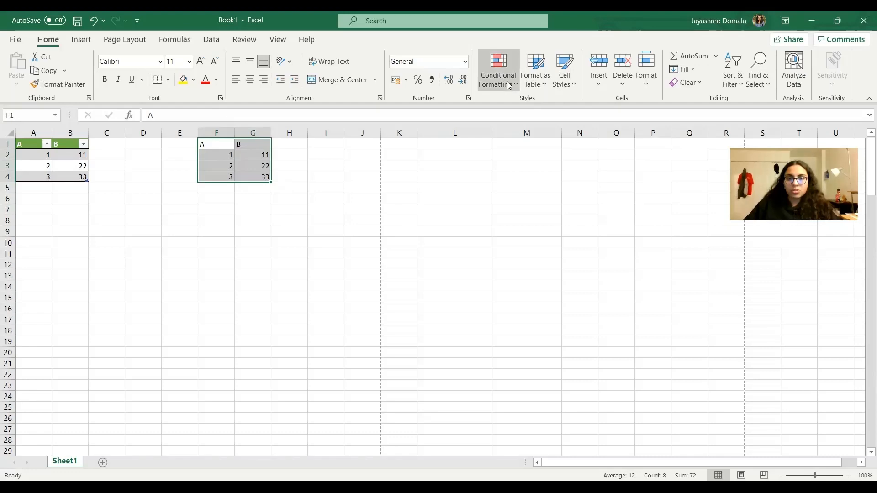
mouse_move(520, 114)
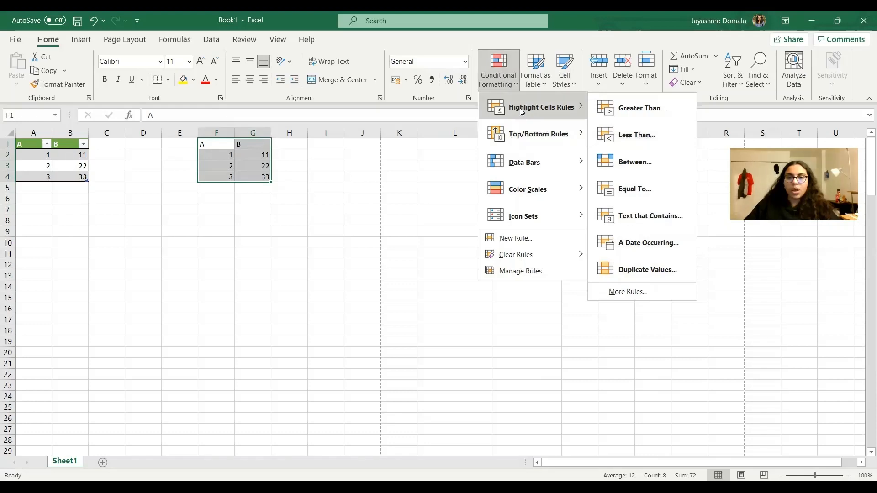
left_click(654, 113)
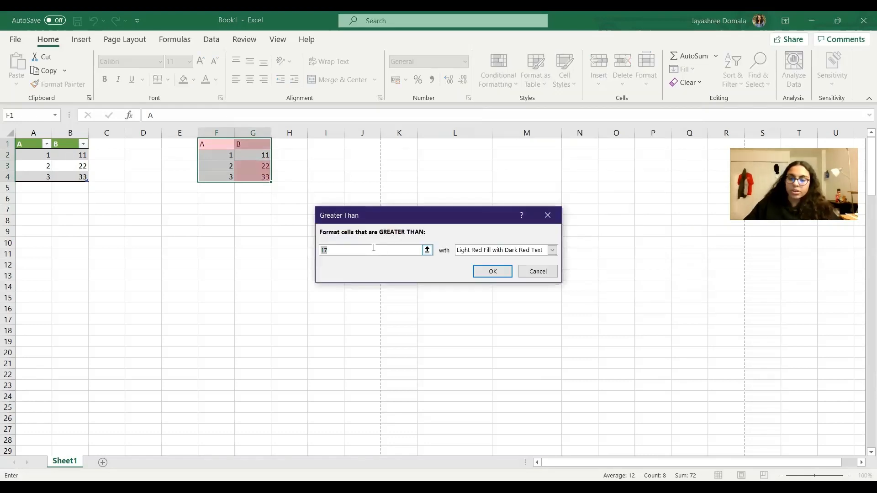
type("20")
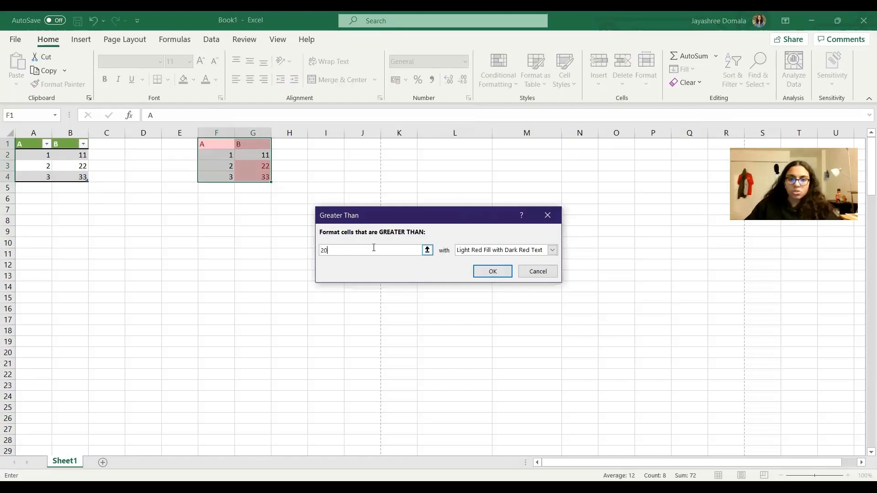
left_click(482, 265)
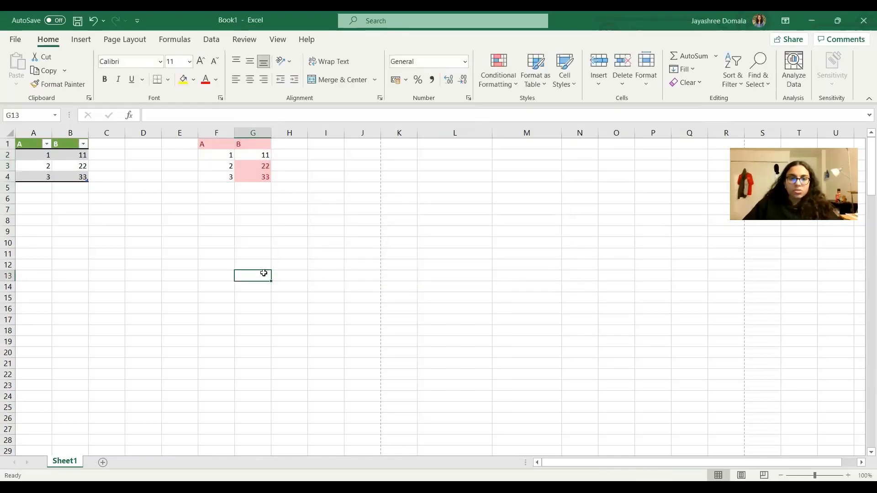
left_click(245, 167)
left_click(251, 177)
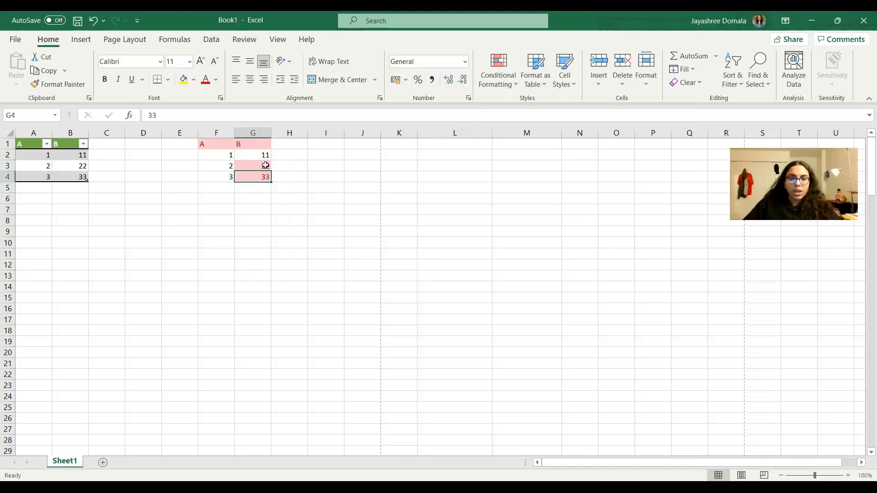
left_click(309, 209)
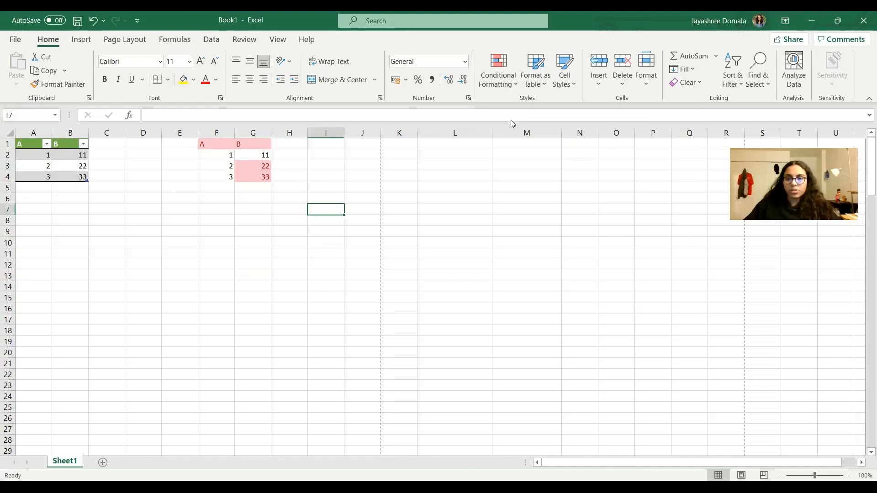
Look over the other conditional formatting rules for highlighting cells, and switch to the Recitation 10 presentation in Google Slides.
left_click(499, 73)
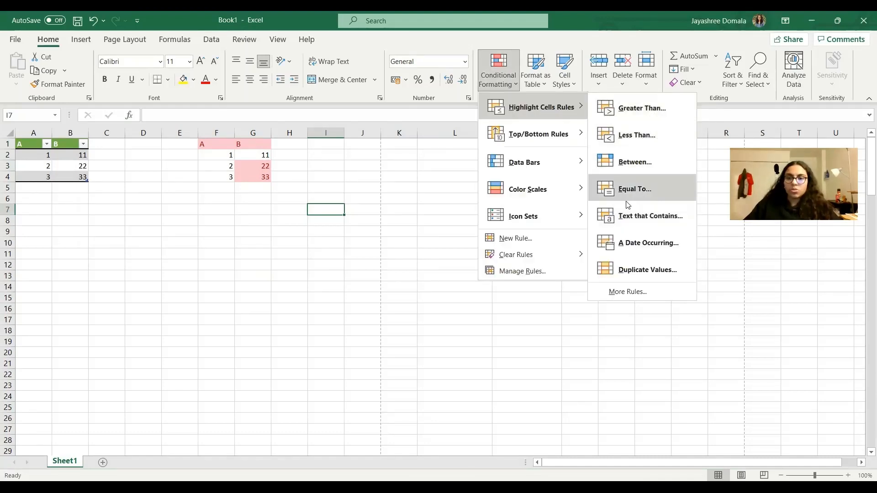
left_click(472, 341)
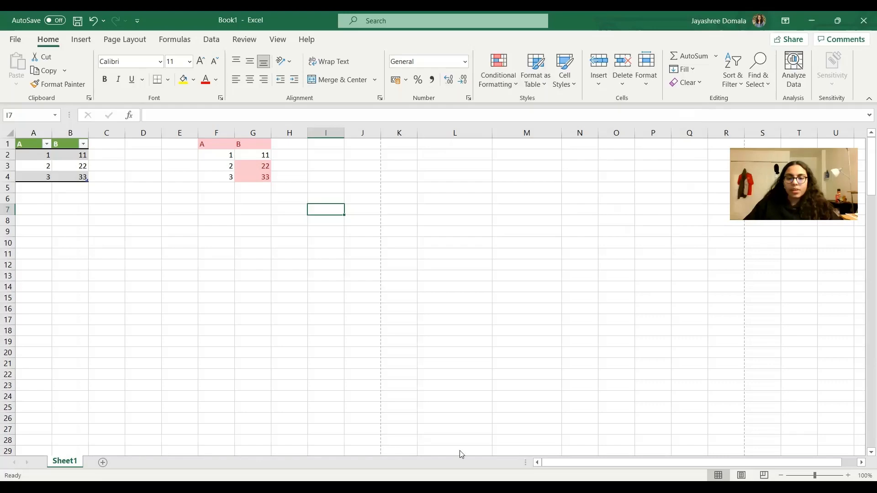
key("alt+Tab")
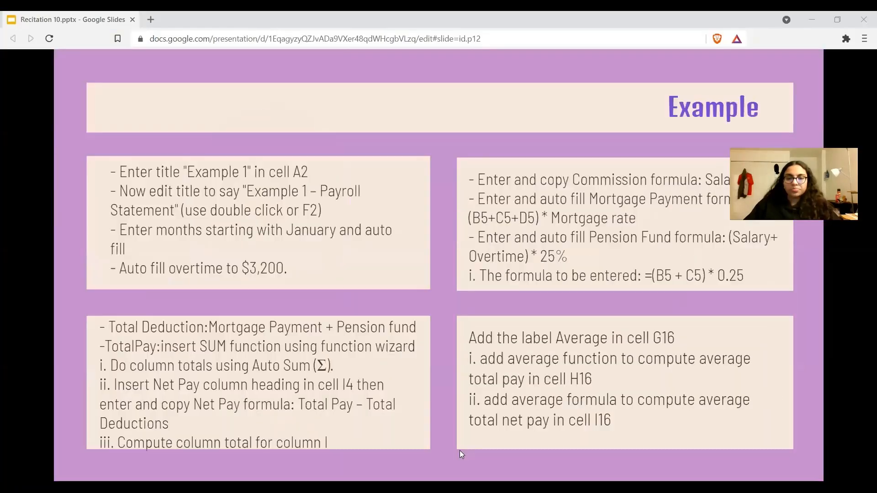
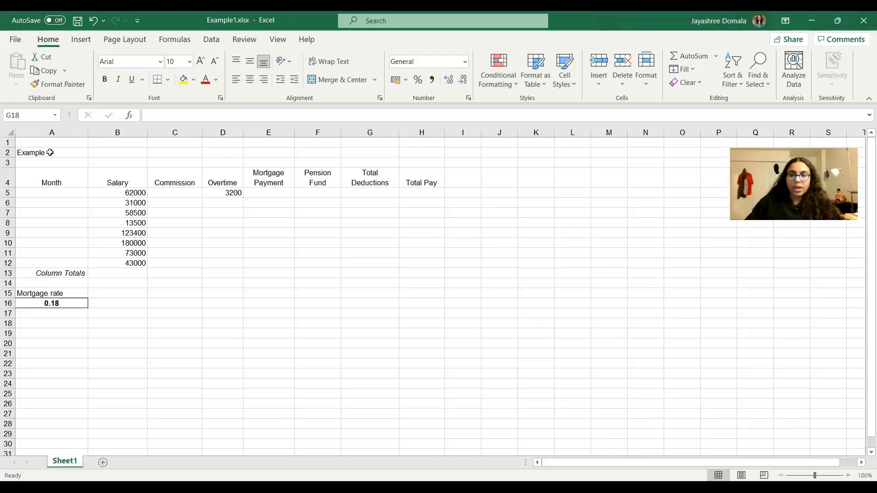
Edit the title in cell A2 to read "Example 1 - Payroll statement".
left_click(50, 153)
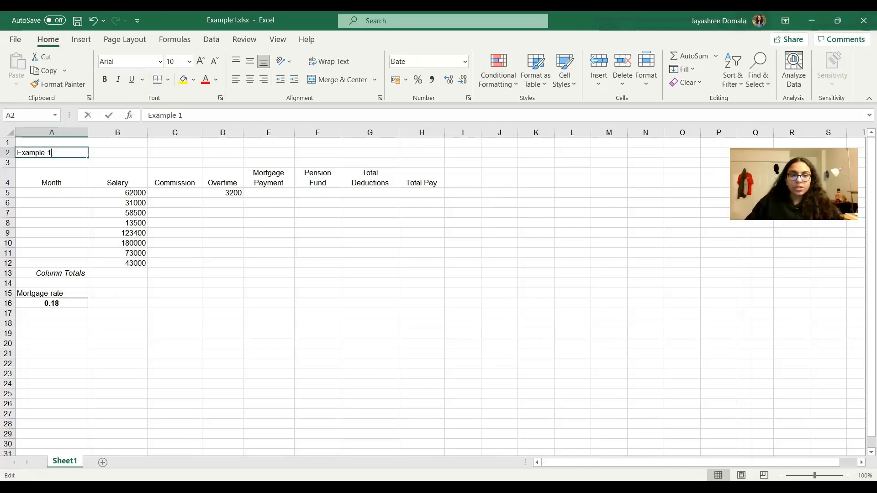
left_click(140, 273)
left_click(41, 153)
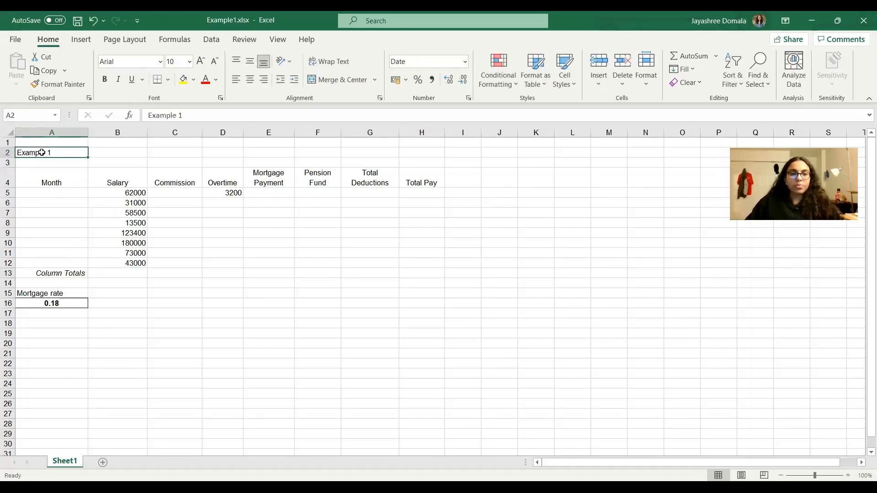
key("F2")
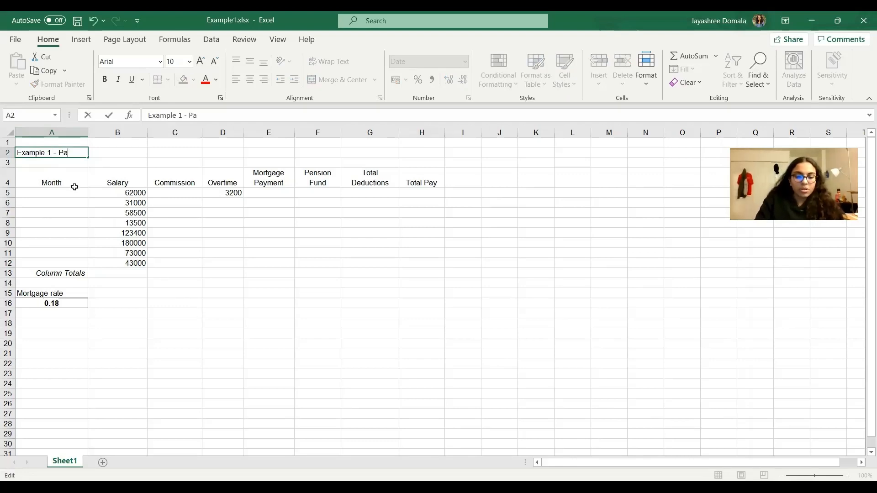
type("- Paroll")
key("BackSpace")
key("BackSpace")
key("BackSpace")
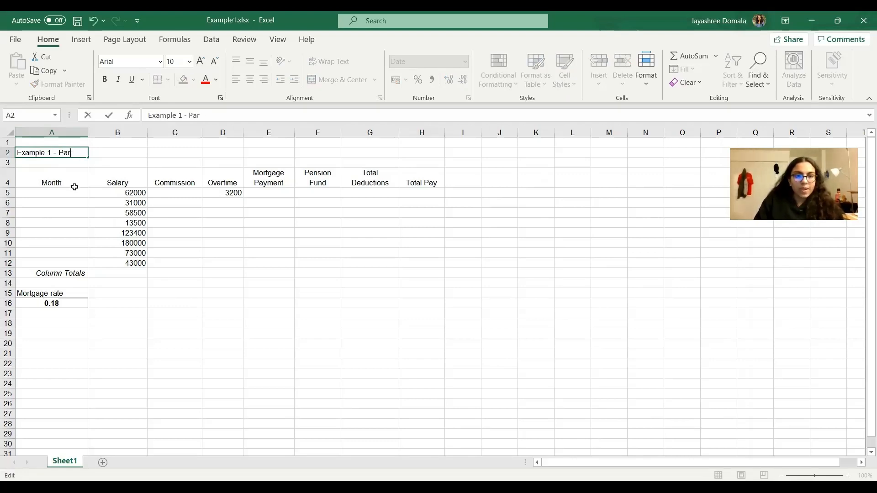
type("yroll statement")
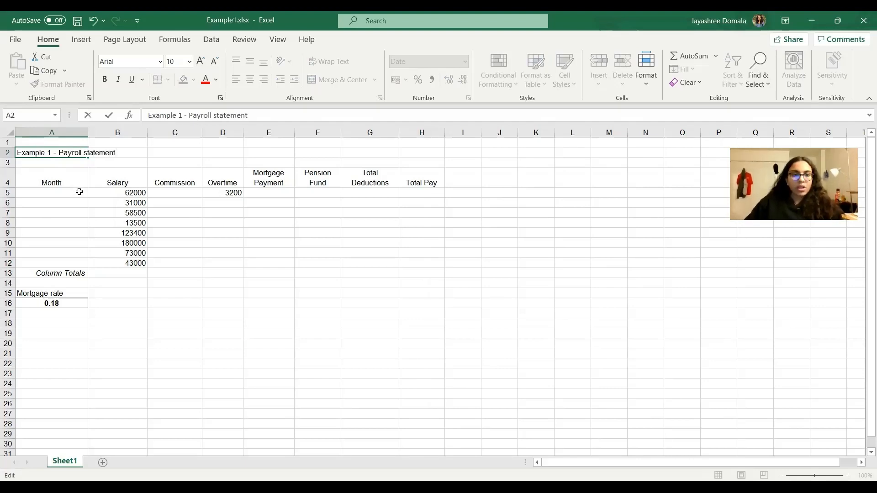
left_click(343, 340)
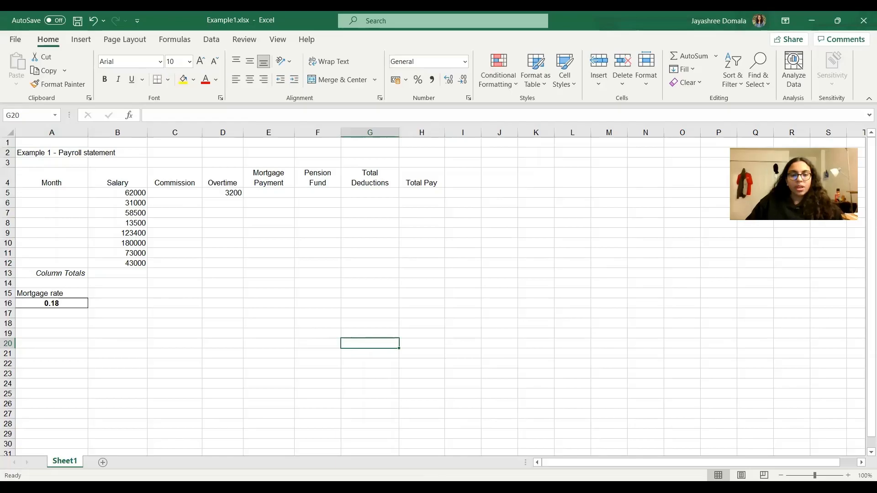
Check the next task on the Example slide in Google Slides, and enter January in cell A5 of the Excel sheet.
key("alt+Tab")
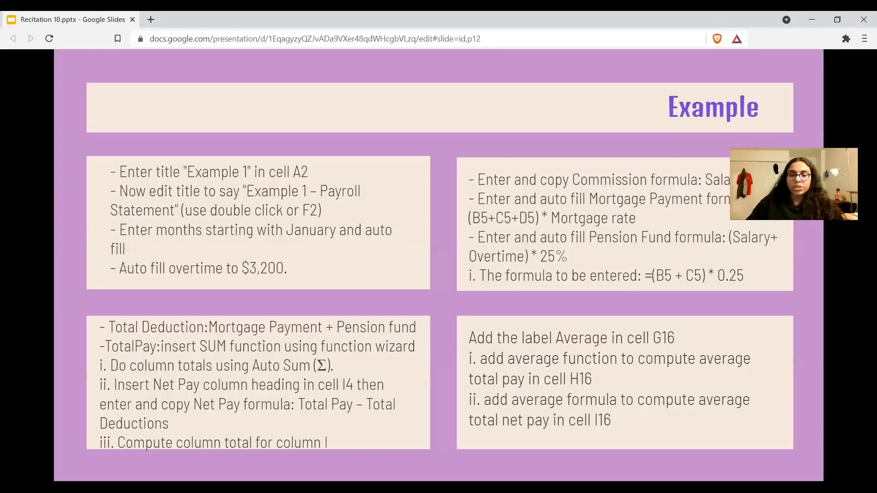
key("alt+Tab")
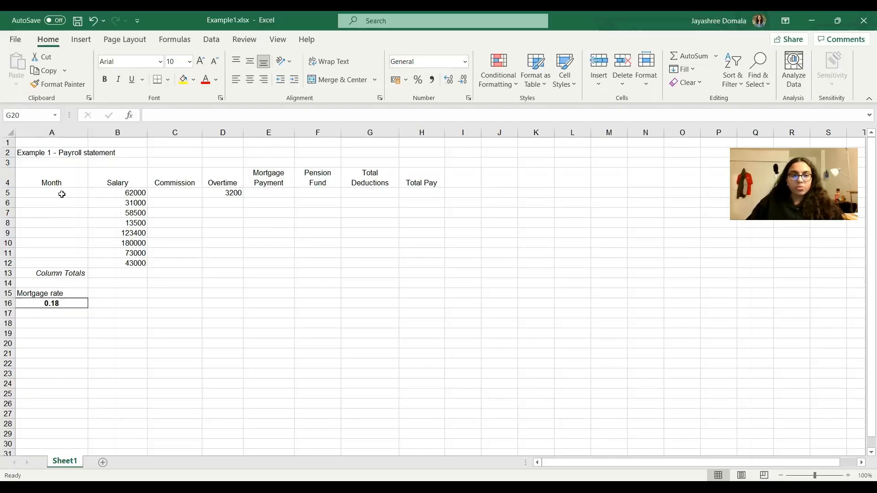
left_click(56, 192)
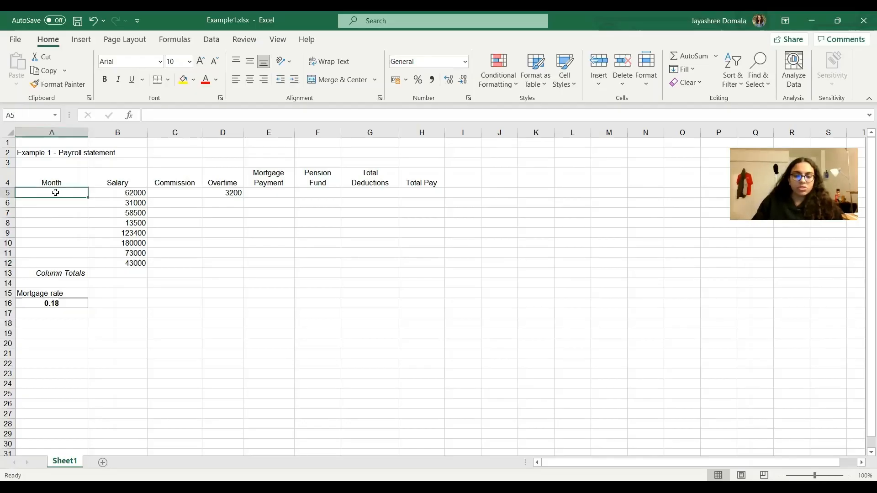
type("Januray")
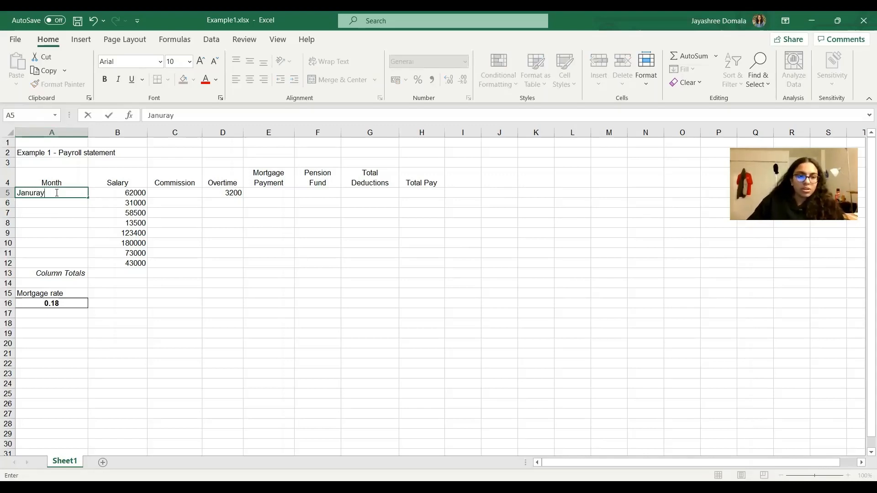
key("BackSpace")
key("BackSpace")
key("BackSpace")
type("ary")
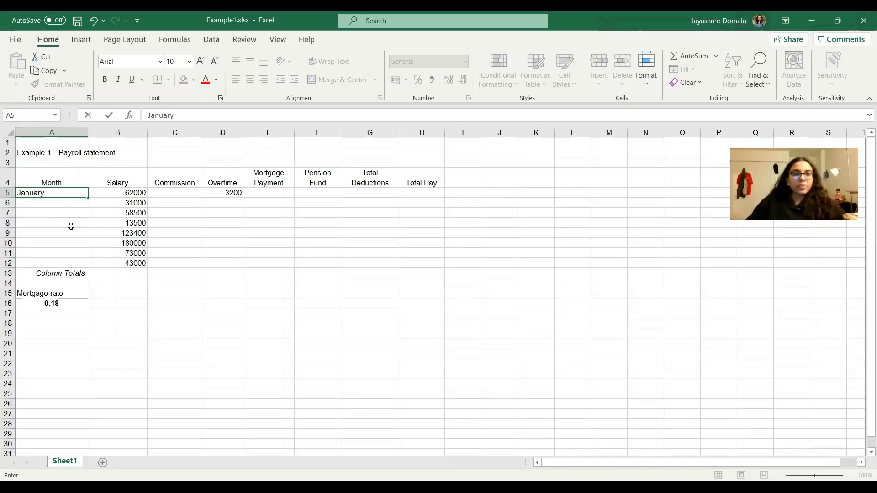
left_click(93, 253)
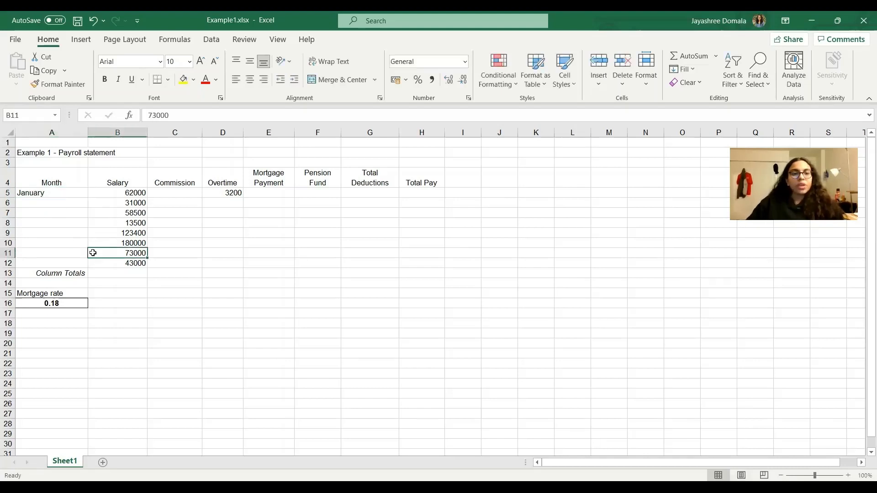
Auto fill the months from January in cell A5 down to cell A12.
left_click(53, 193)
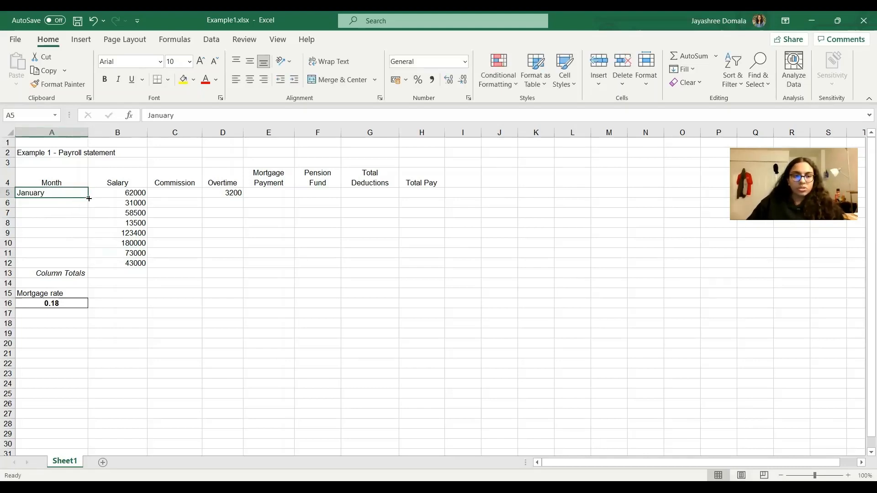
left_click_drag(88, 197, 86, 263)
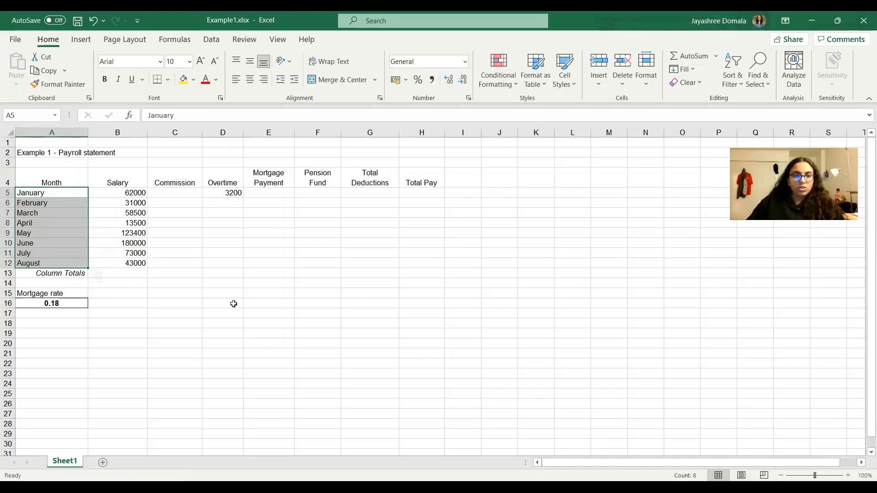
left_click(223, 303)
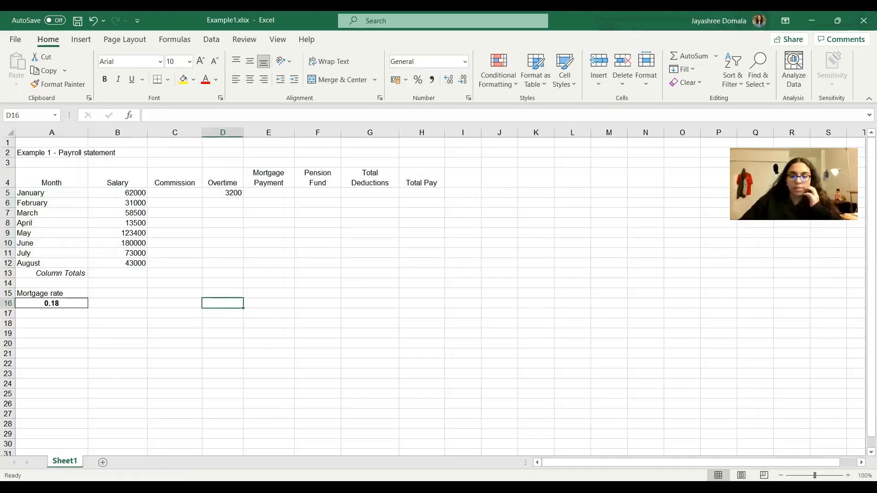
Check the overtime task on the Google Slides presentation, and auto fill the Overtime value 3200 from D5 down to D12 in Excel.
key("alt+Tab")
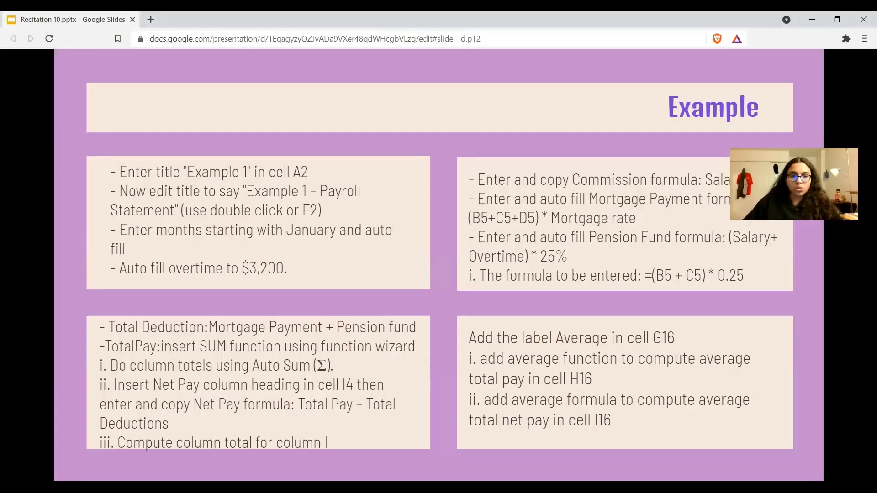
key("alt+Tab")
left_click(249, 232)
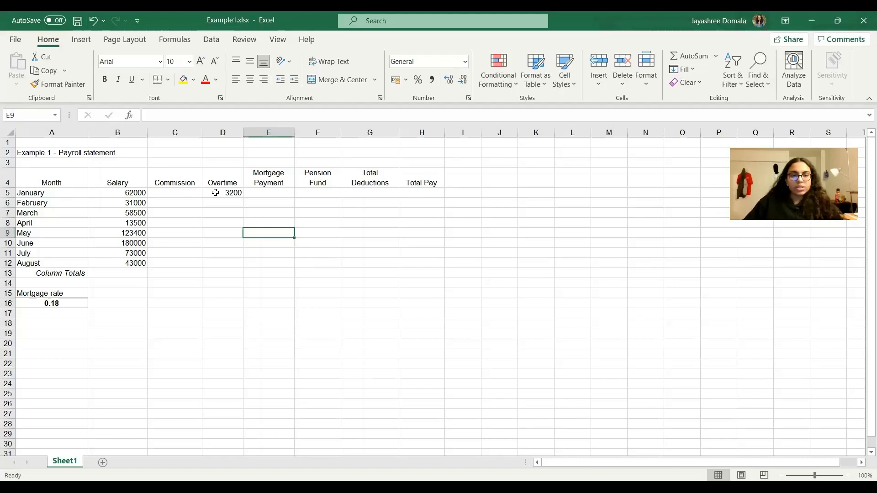
left_click(230, 192)
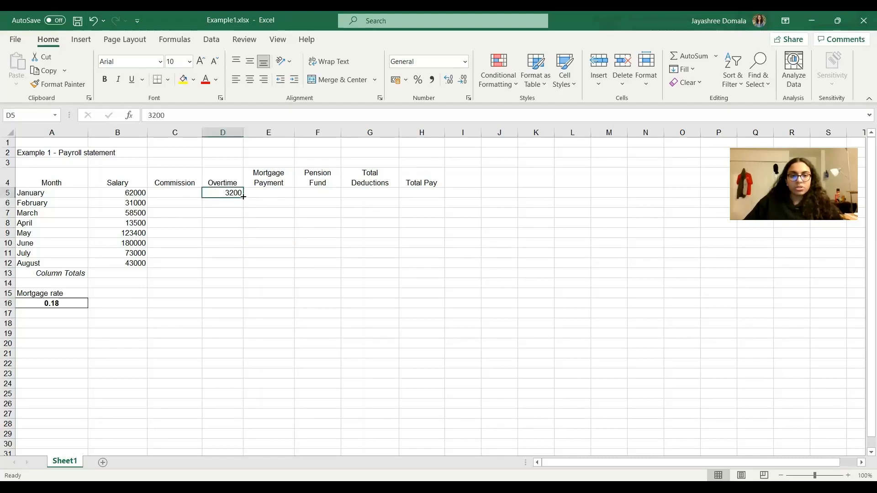
left_click_drag(243, 196, 240, 264)
left_click(367, 332)
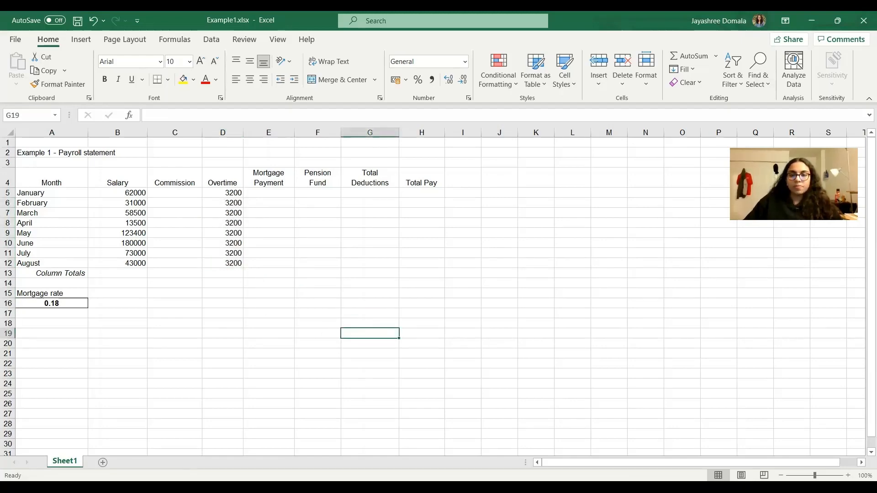
Look up the Commission formula on the Google Slides presentation, and enter =B5*0.15 in cell C5 of the Excel sheet.
key("alt+Tab")
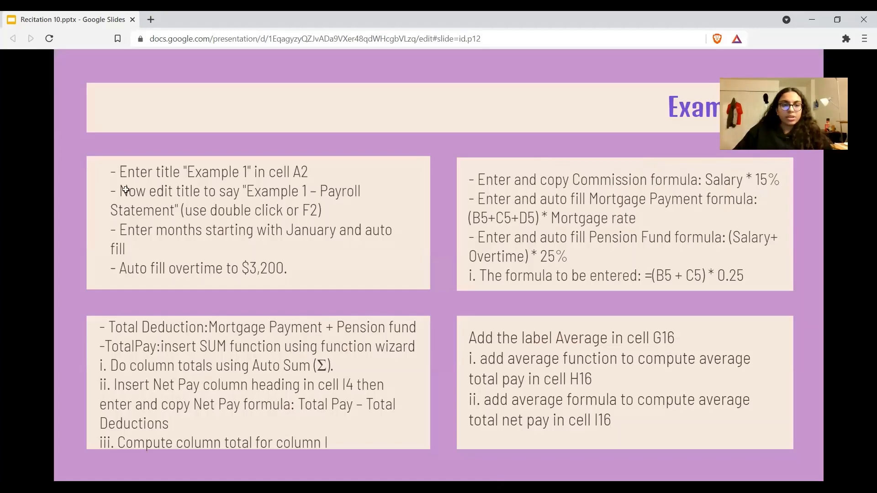
key("alt+Tab")
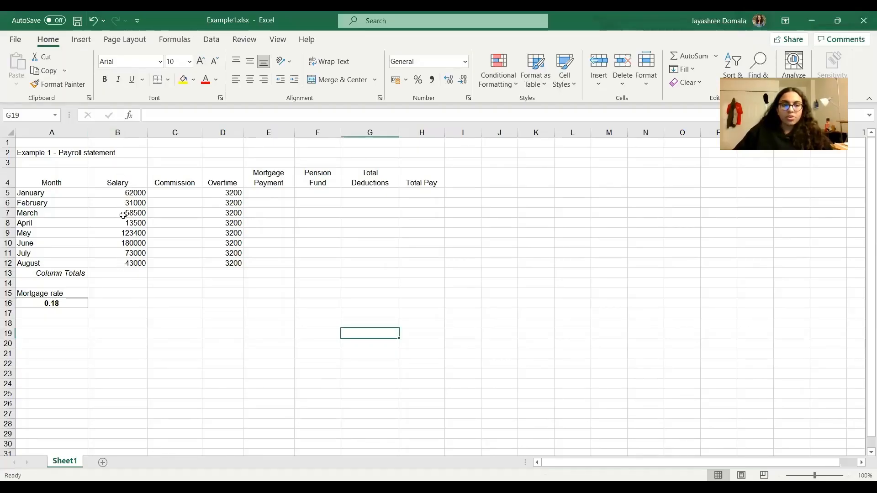
left_click(182, 191)
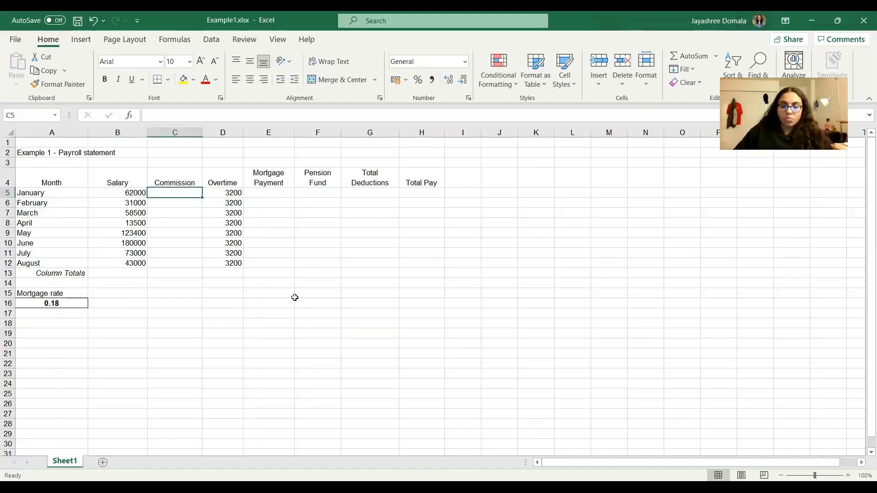
type("=")
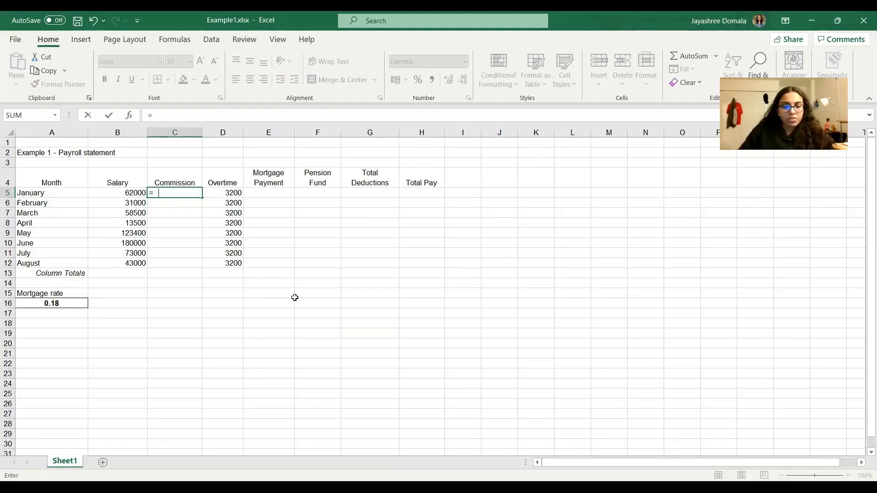
type("B5")
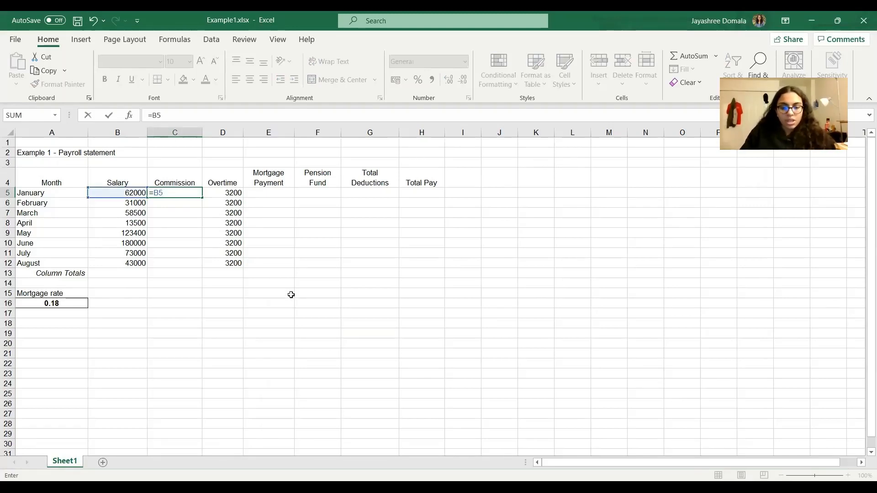
type("*")
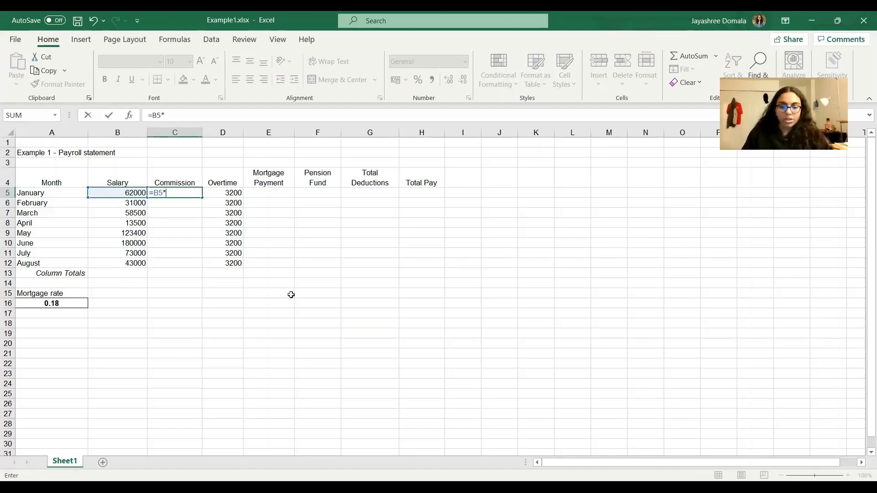
key("End")
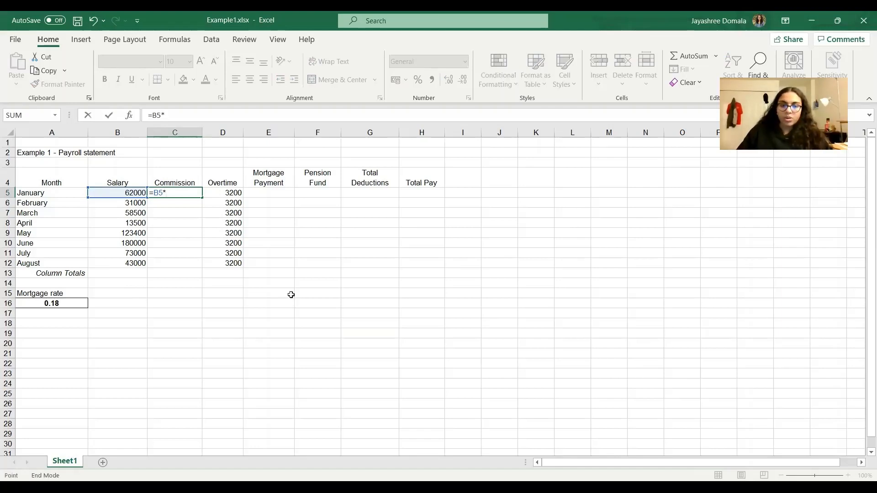
type("0.15")
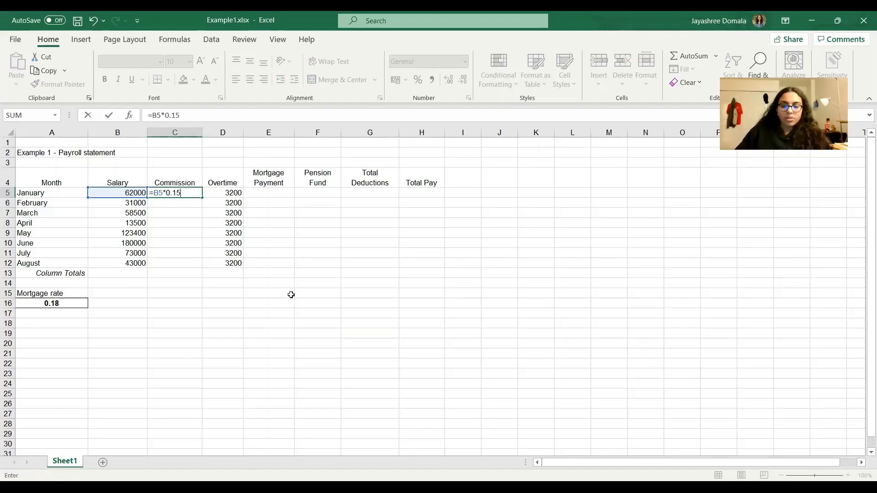
key("Return")
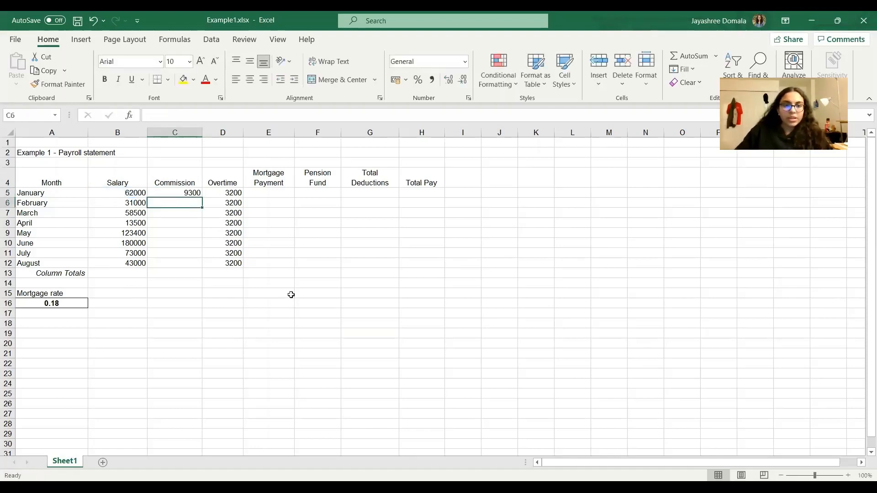
Auto fill the Commission formula from cell C5 down to cell C12.
left_click(183, 192)
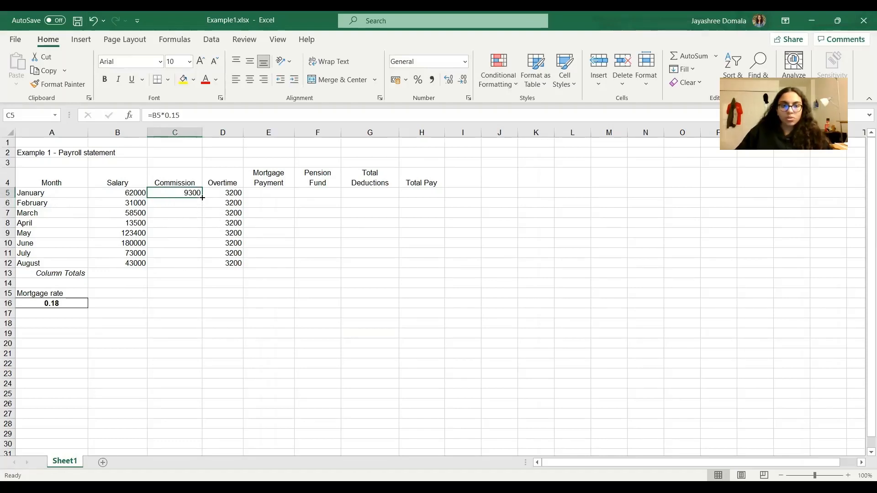
left_click_drag(203, 196, 203, 266)
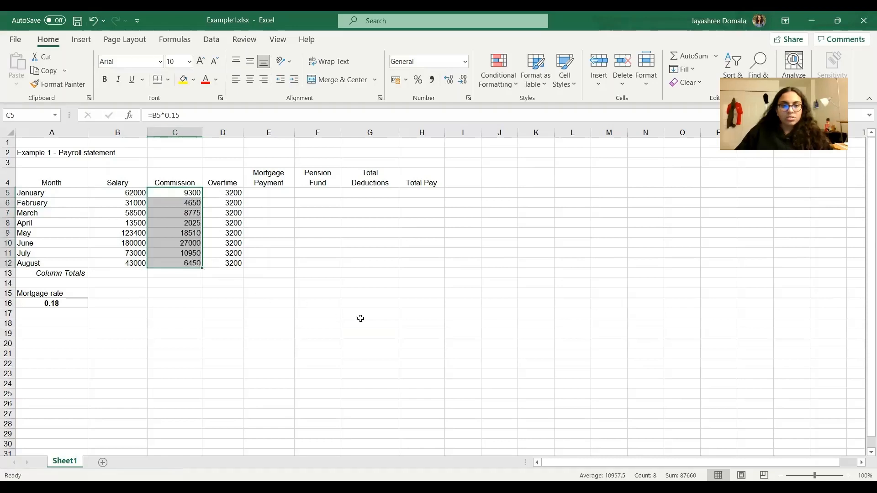
left_click(366, 305)
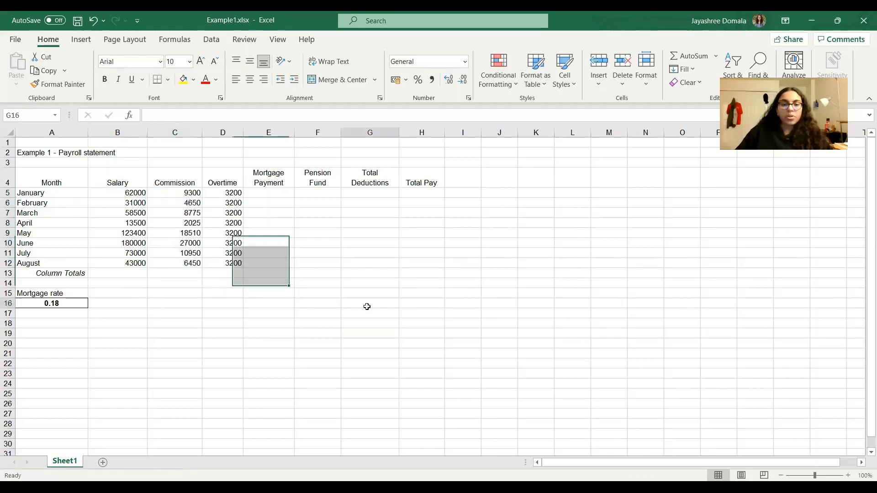
Look up the Mortgage Payment formula on the Google Slides presentation, and enter =(B5+C5+D5)*$A16 in cell E5 of the Excel sheet.
key("alt+Tab")
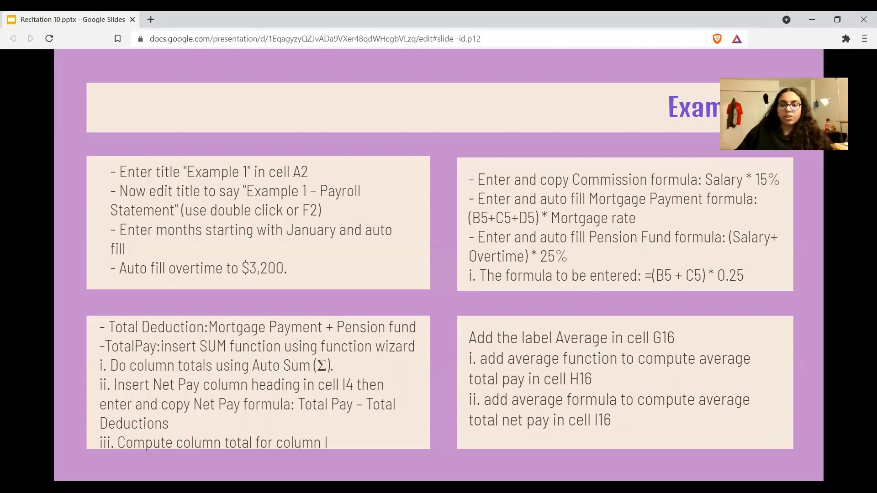
key("alt+Tab")
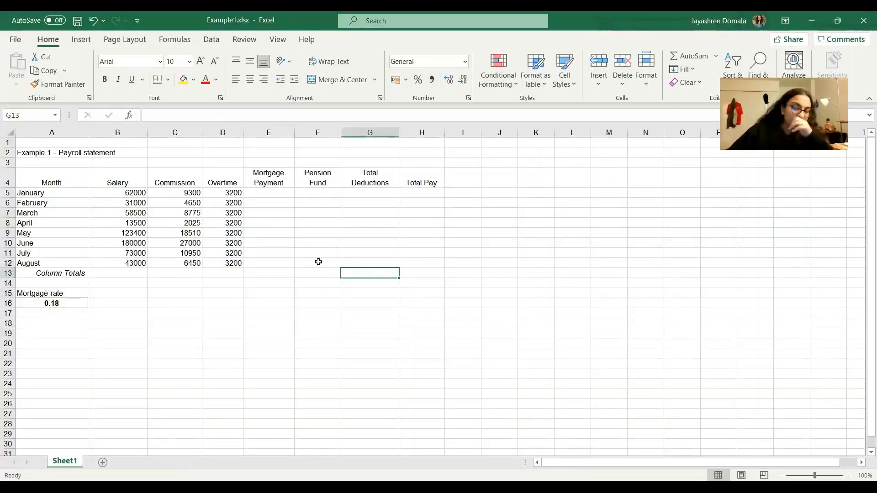
left_click(275, 194)
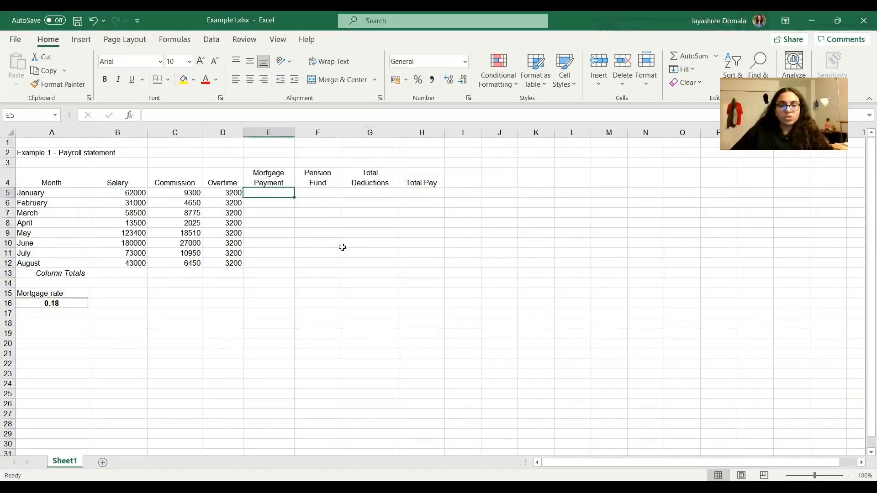
type("=")
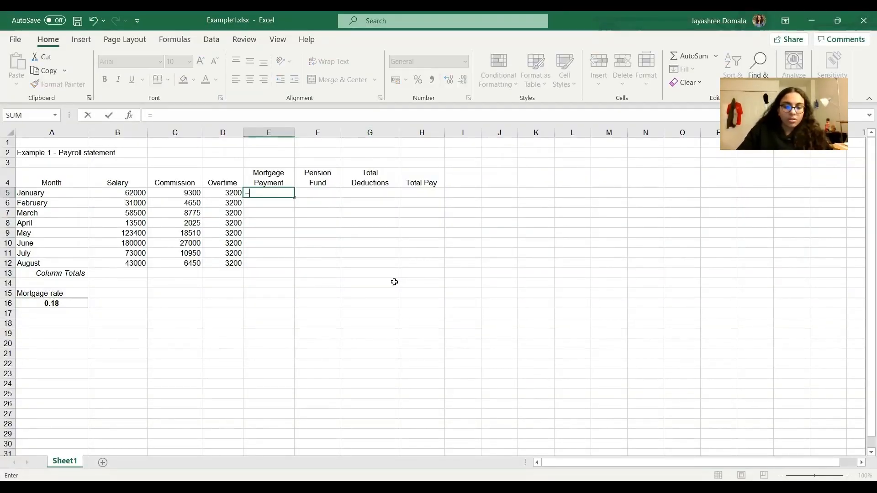
type("B5")
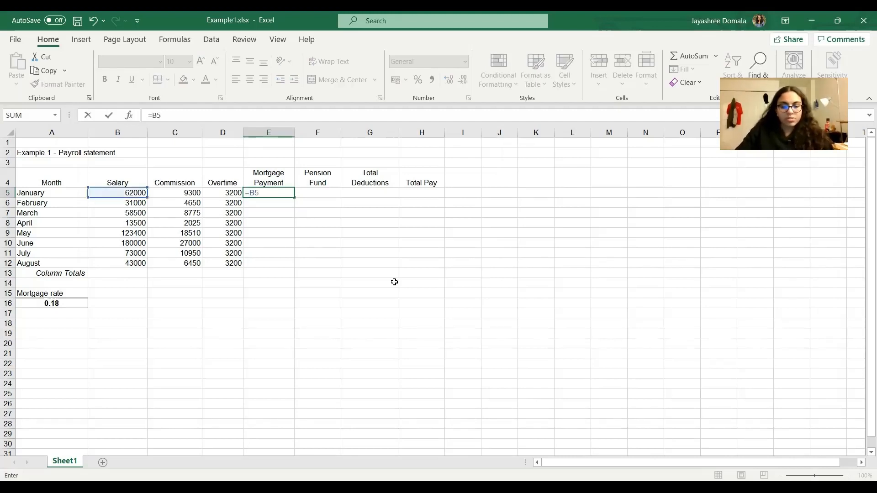
key("BackSpace")
key("BackSpace")
type("(B5+C5")
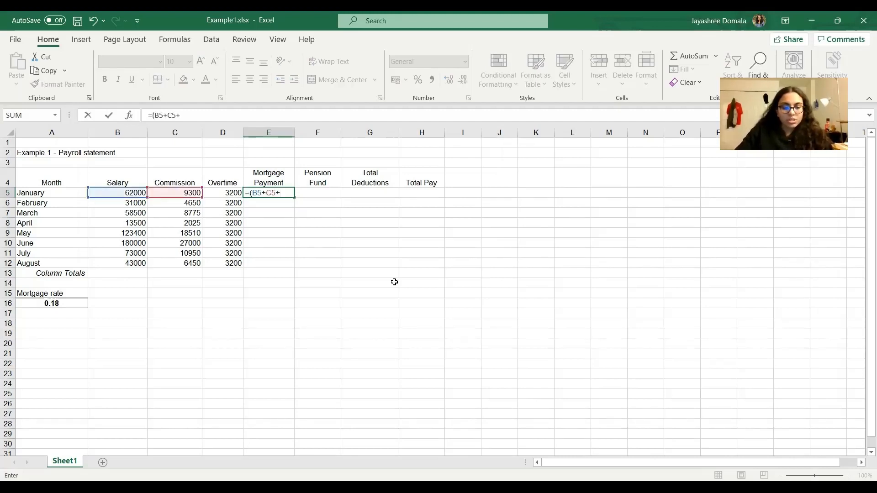
type("+D5)*")
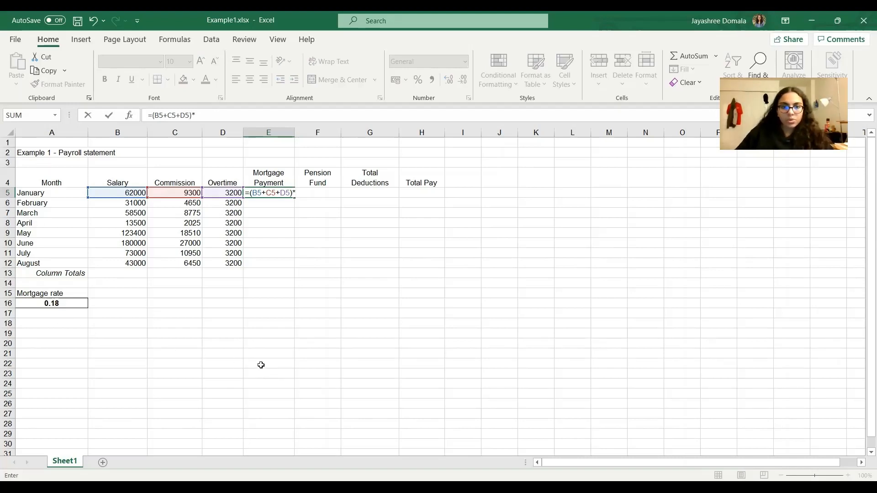
type("$A16")
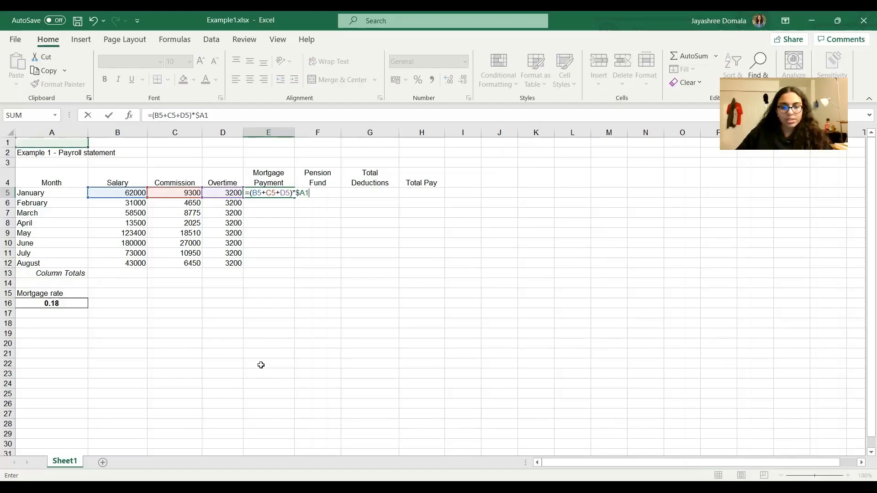
left_click(342, 328)
Try to auto fill the Mortgage Payment formula =(B5+C5+D5)*$A16 from cell E5 down to cell E12.
left_click(283, 193)
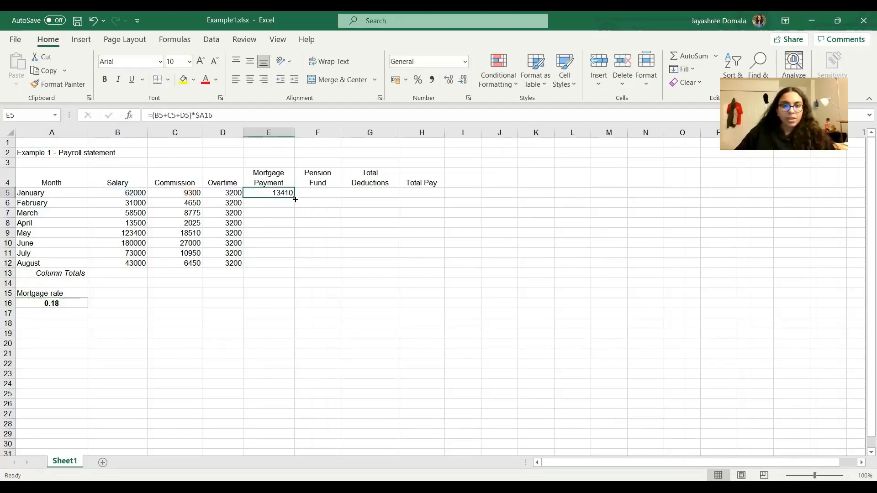
left_click_drag(293, 198, 292, 265)
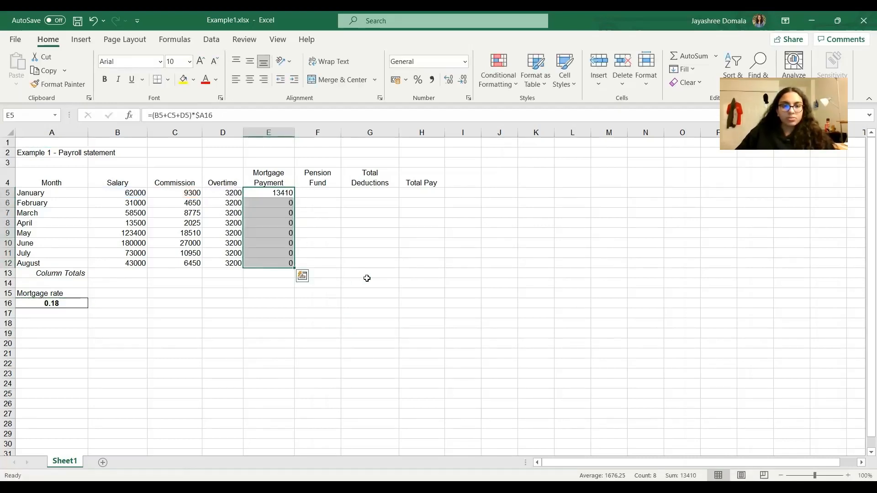
key("ctrl+z")
double_click(286, 193)
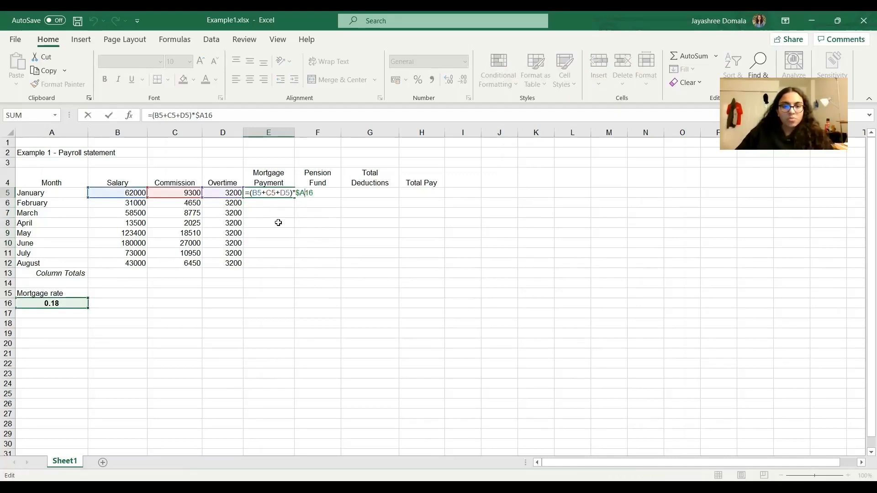
key("ctrl+Return")
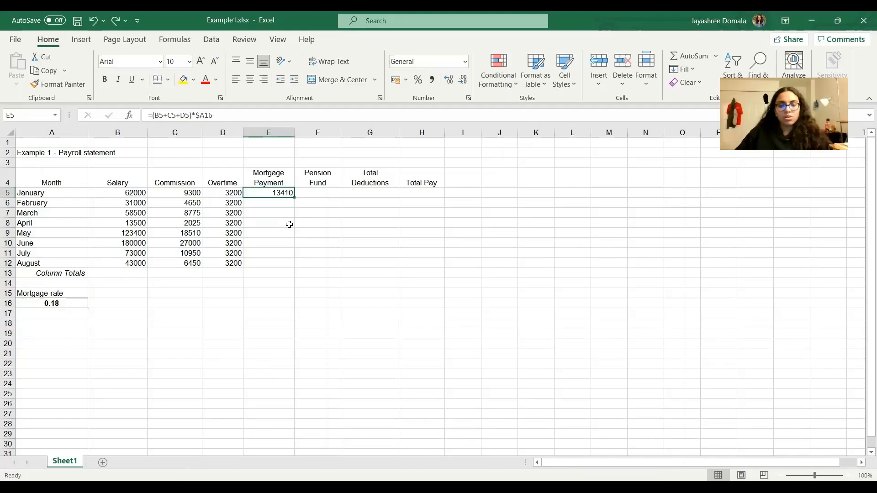
key("ctrl+y")
left_click(360, 254)
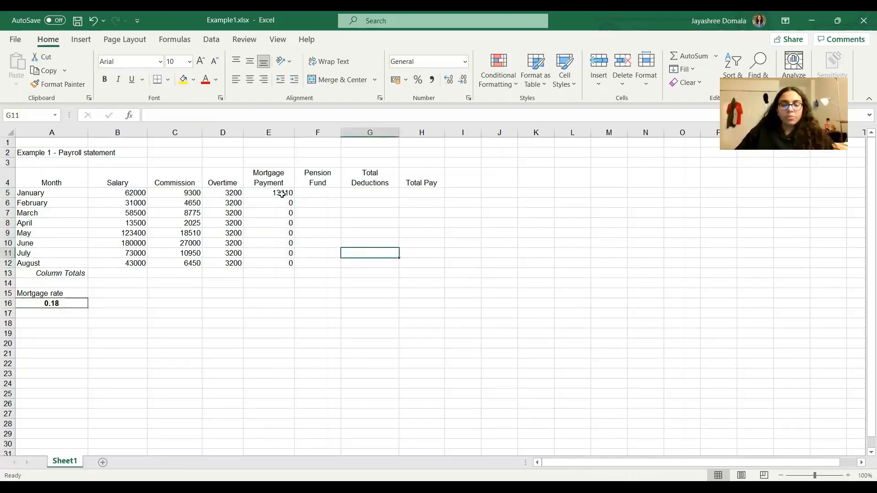
Make the mortgage rate reference in cell E5 fully absolute, so the formula reads =(B5+C5+D5)*$A$16.
double_click(282, 193)
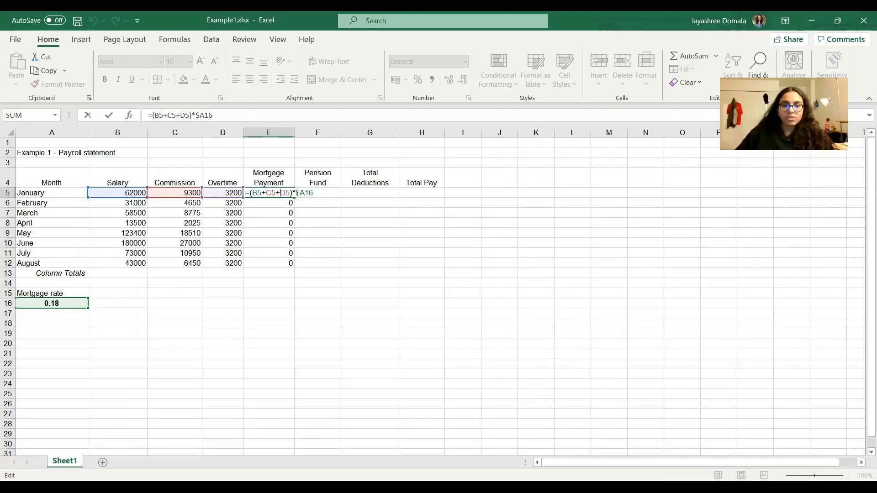
left_click(306, 196)
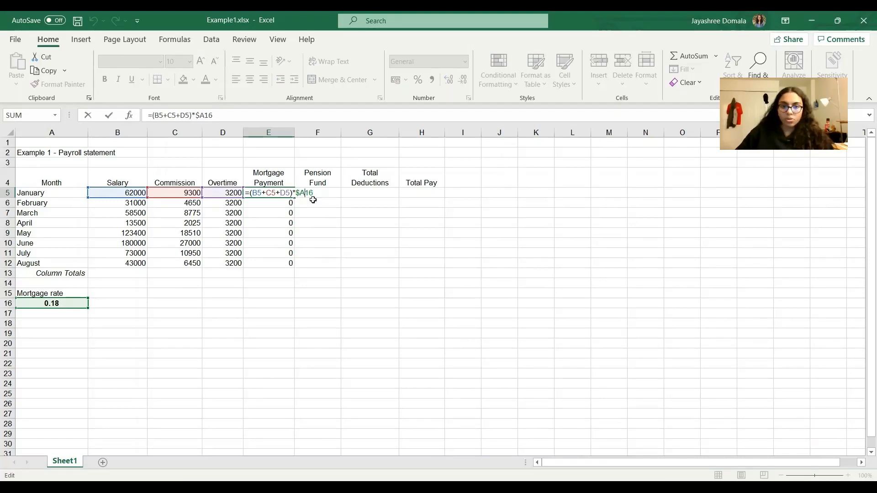
type("$")
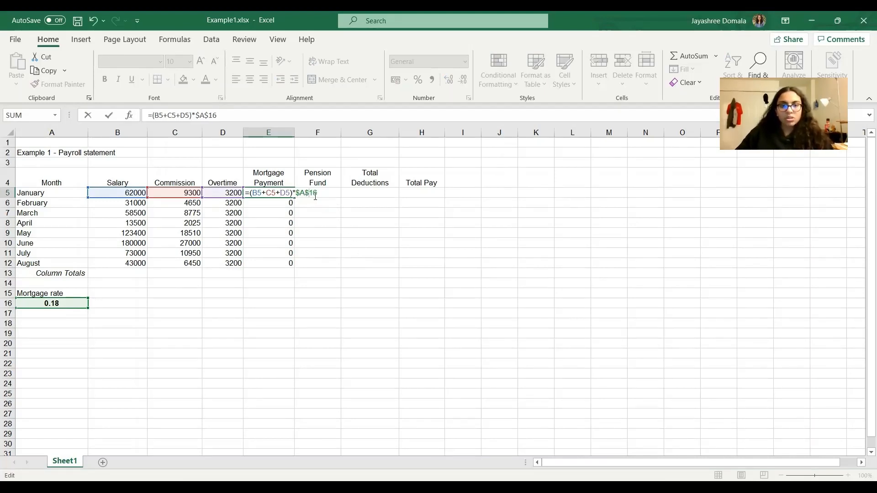
left_click(374, 251)
Auto fill the corrected Mortgage Payment formula from cell E5 down to cell E12.
left_click(283, 194)
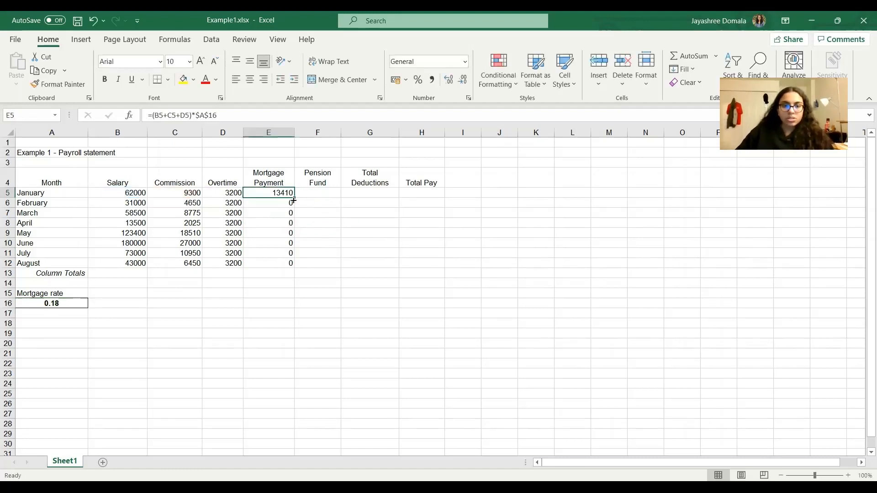
left_click_drag(295, 198, 295, 267)
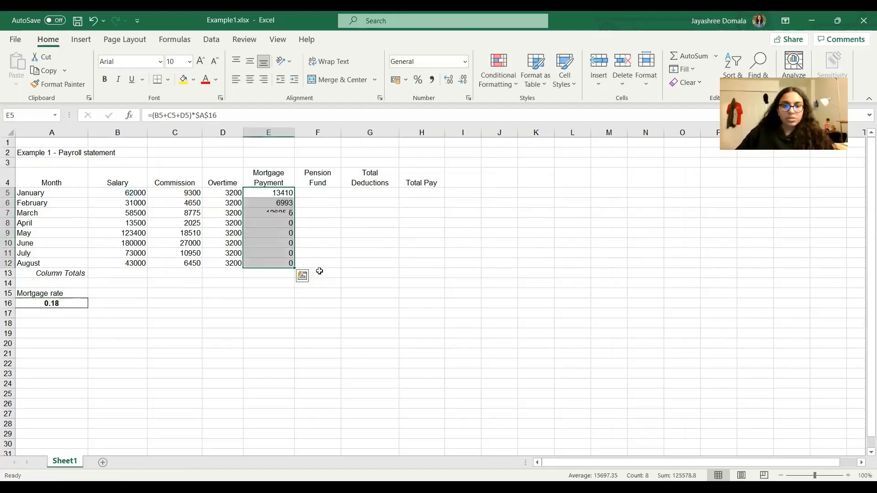
left_click(305, 322)
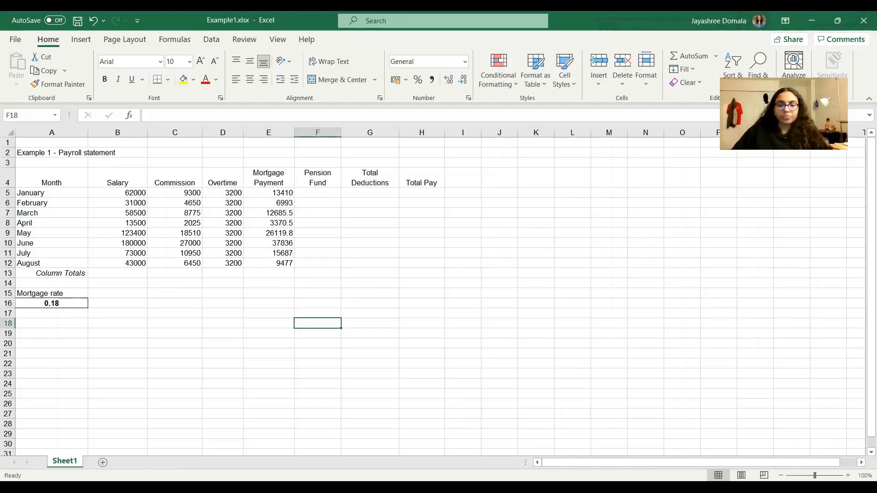
Look up the Pension Fund formula on the Google Slides presentation, and enter =B5 in cell F5 of the Excel sheet.
key("alt+Tab")
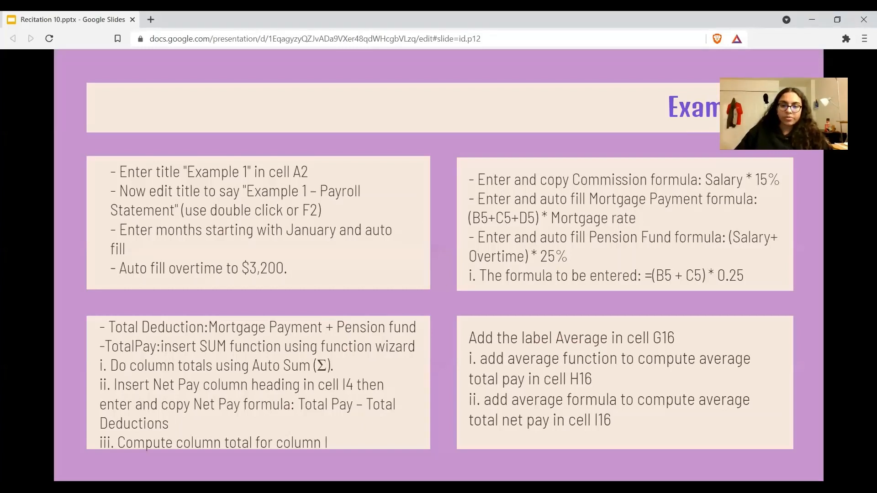
key("alt+Tab")
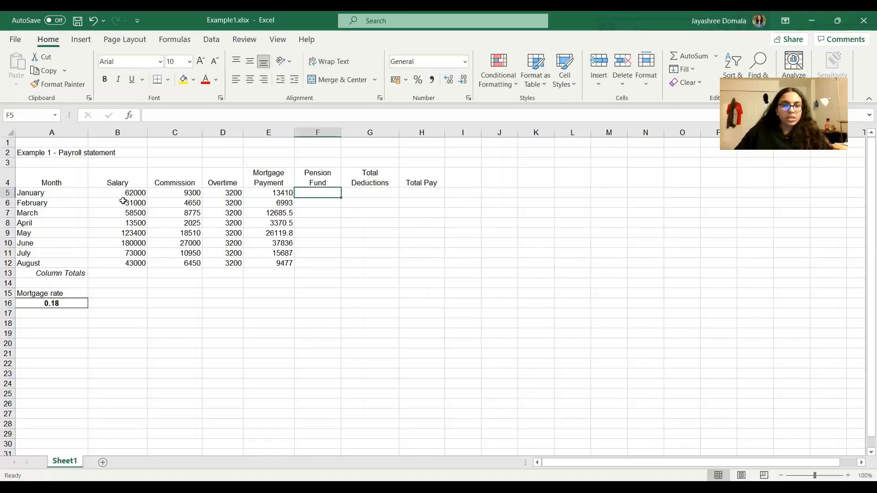
type("=")
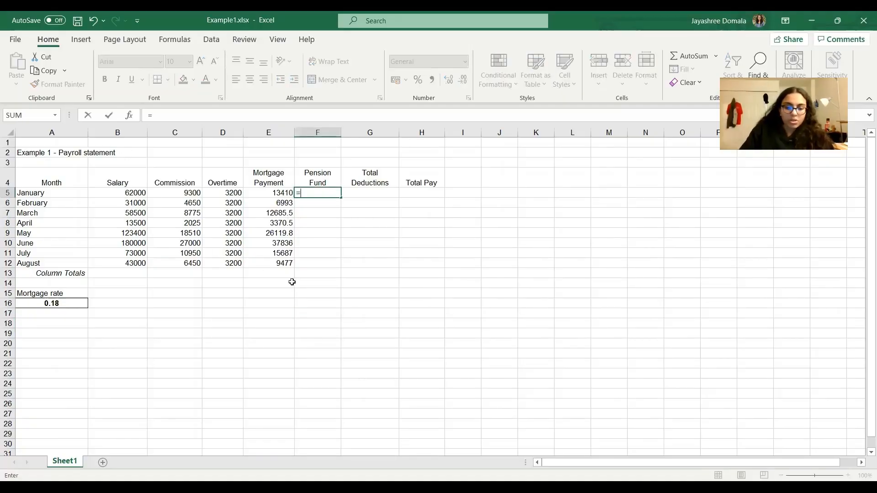
type("b5")
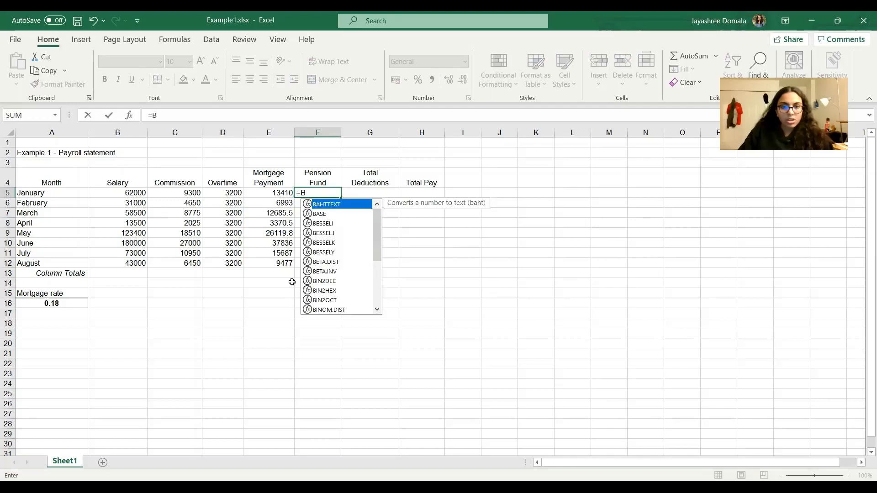
key("Left")
key("Left")
type("(")
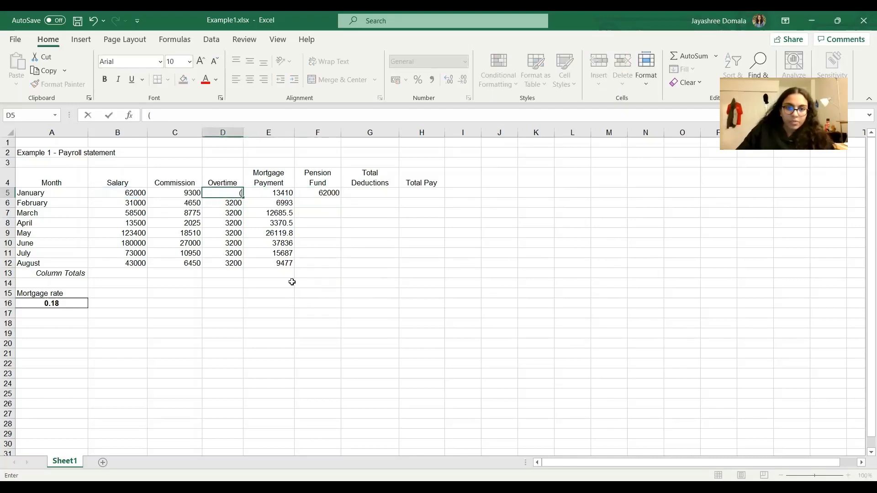
key("ctrl+z")
key("ctrl+z")
key("ctrl+z")
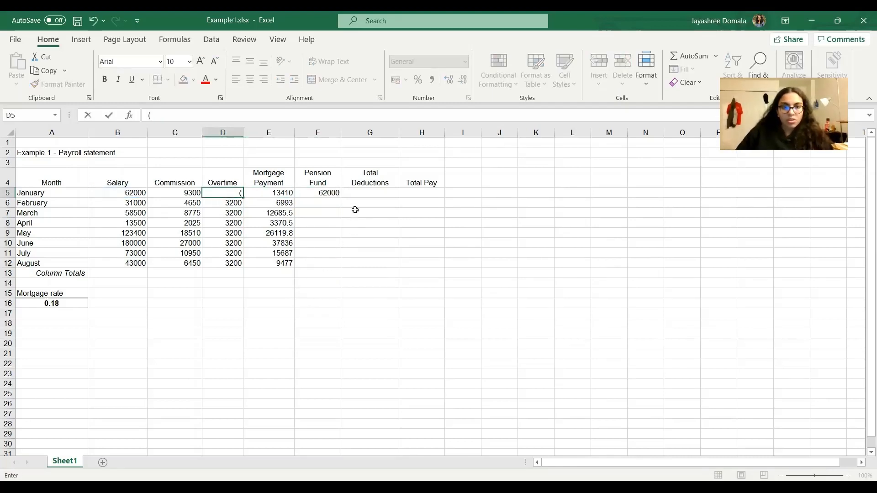
double_click(366, 193)
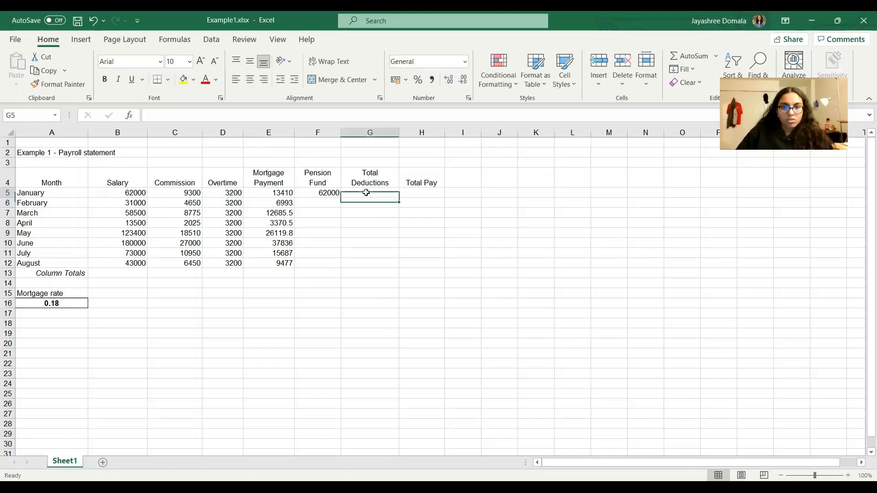
Complete the Pension Fund formula in cell F5 as =(B5+D5)*0.25, and auto fill it down to cell F12.
left_click(336, 192)
double_click(319, 193)
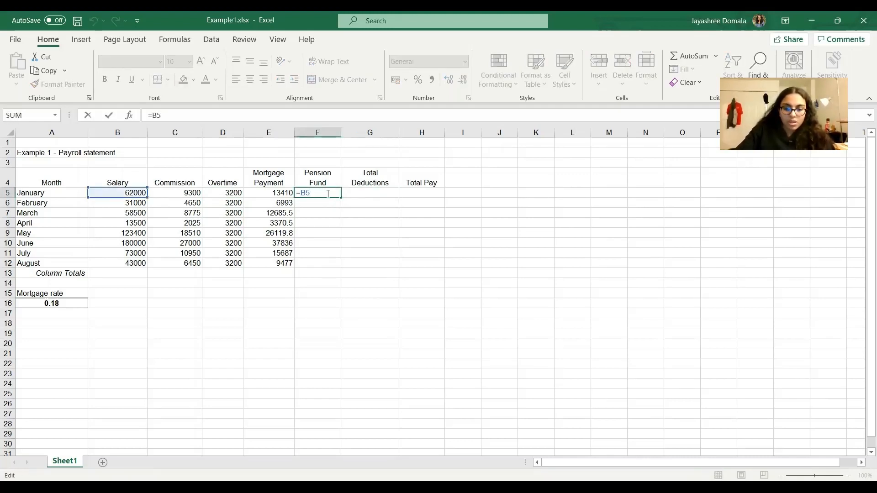
key("Left")
key("Left")
type("(")
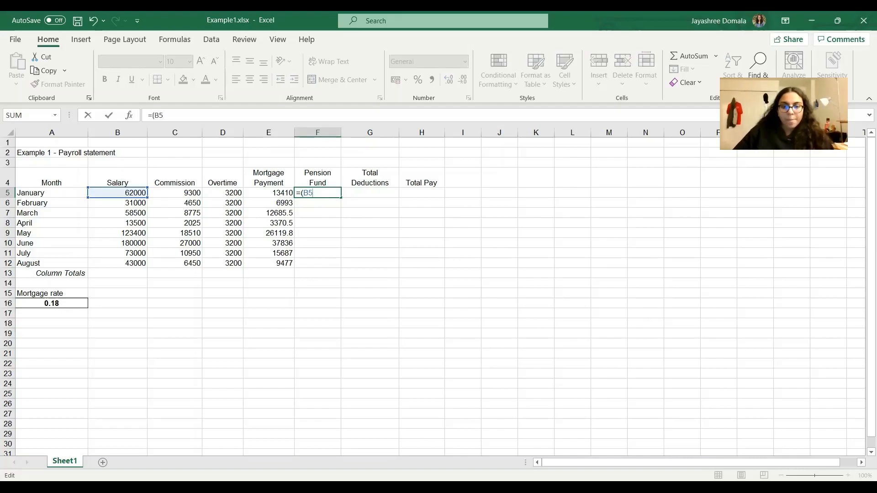
key("alt+Tab")
key("alt+Tab")
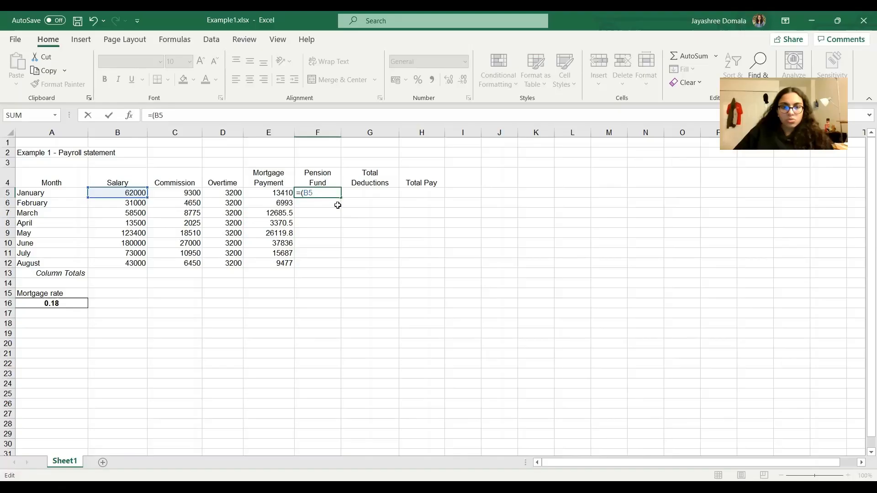
type("+")
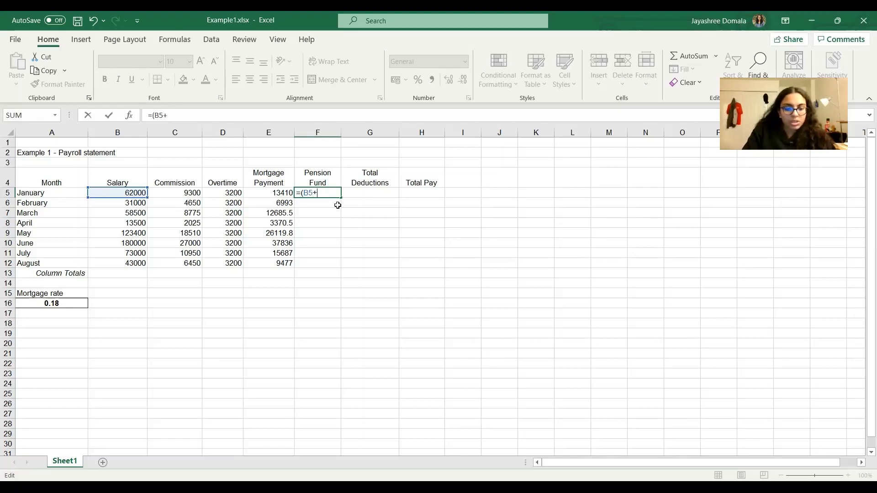
type("D5)*")
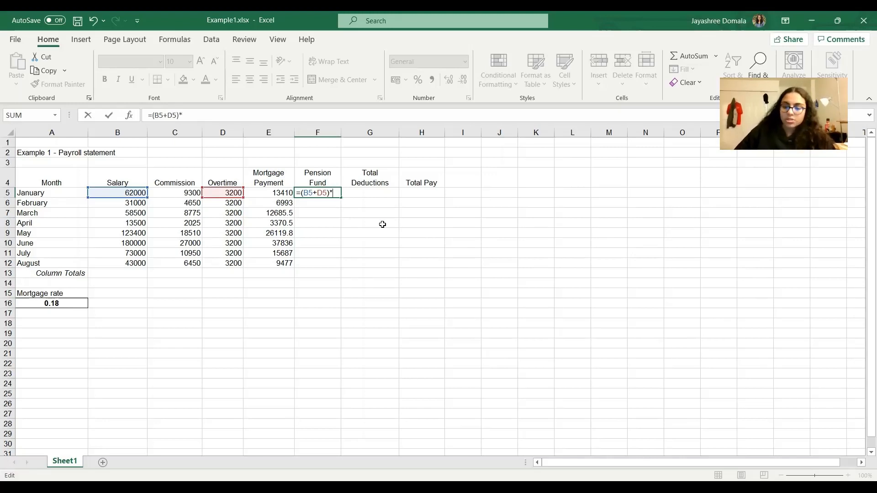
type("0.25")
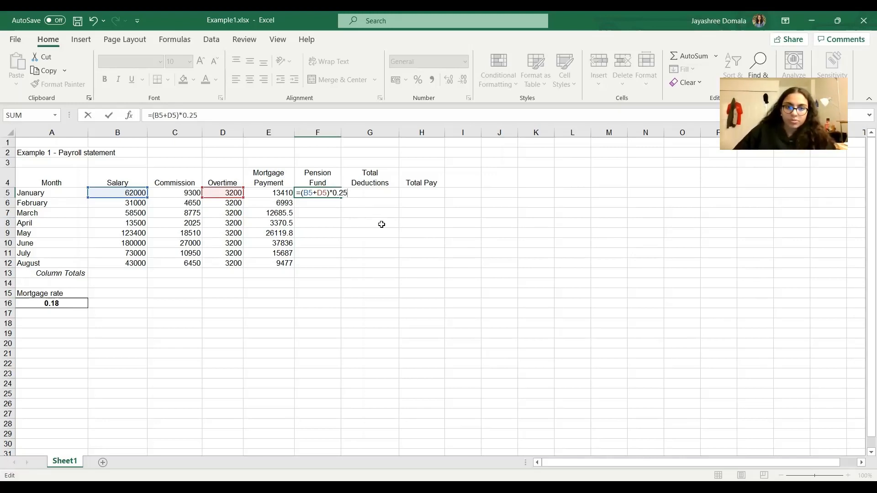
left_click(355, 221)
left_click(327, 191)
left_click_drag(341, 197, 344, 268)
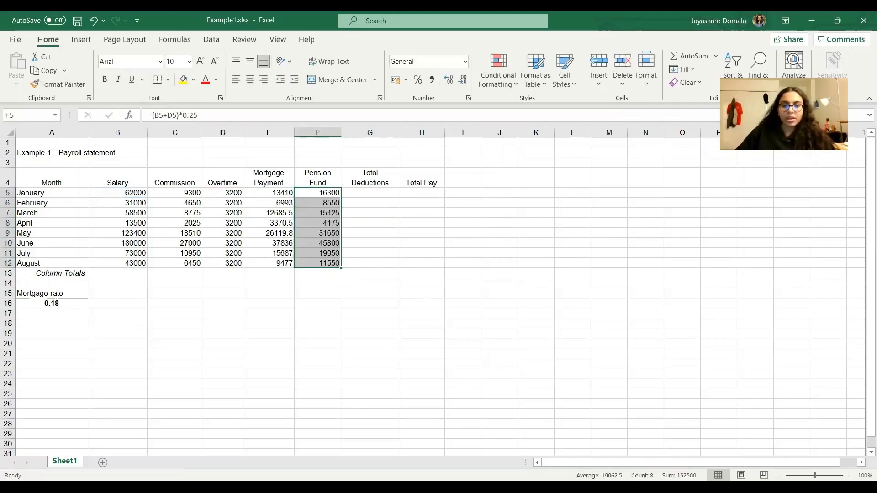
Look up the Total Deductions formula on the Google Slides presentation, and enter =SUM(E5:F5) in cell G5 of the Excel sheet.
key("alt+Tab")
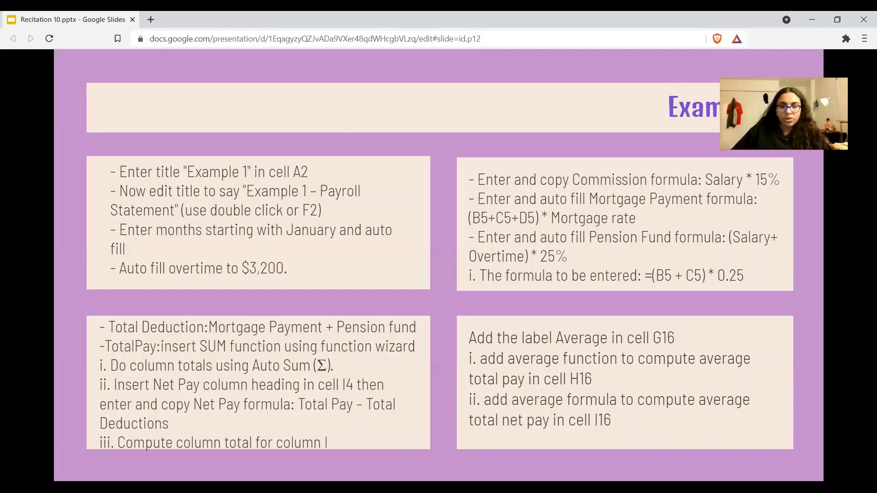
key("alt+Tab")
left_click(358, 192)
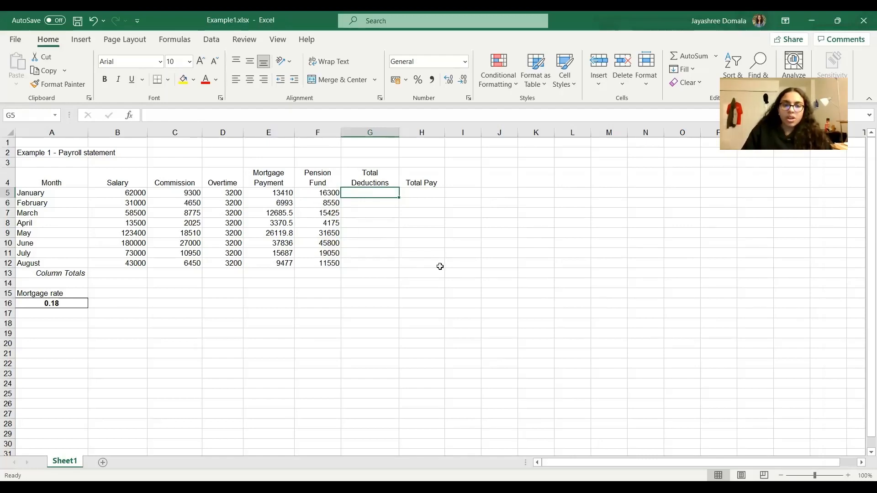
type("=")
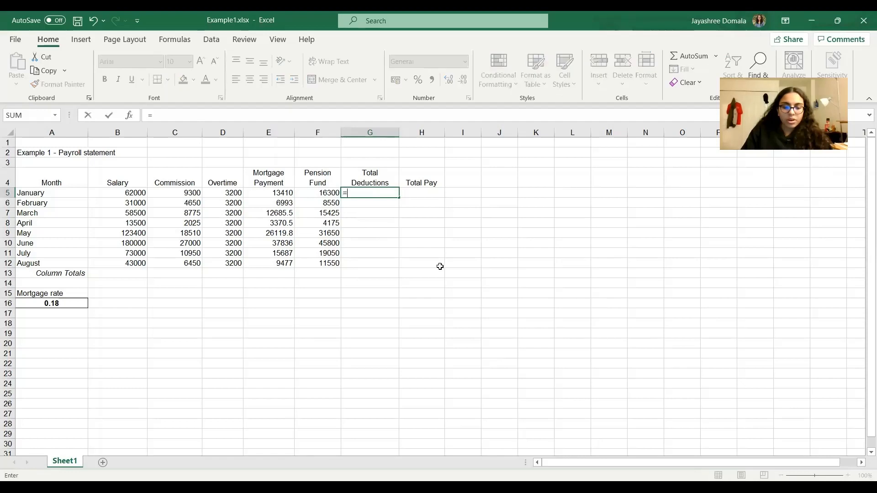
type("S")
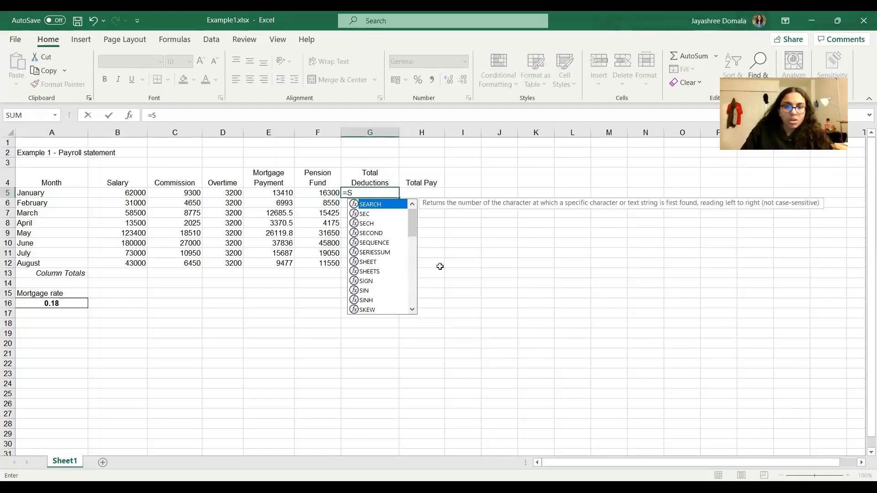
type("UM(")
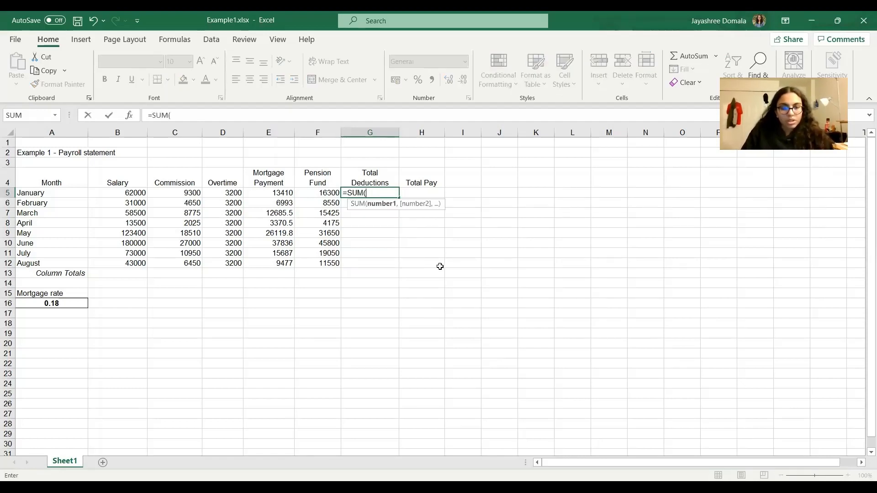
type("E")
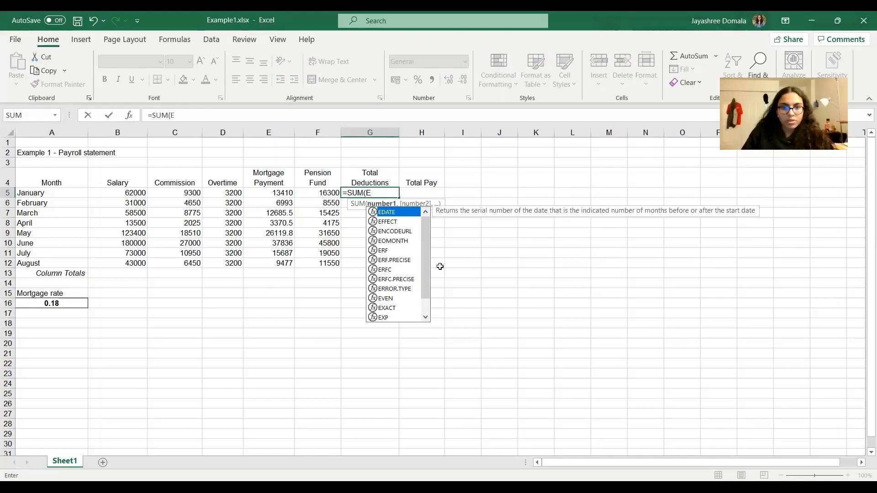
type("5:")
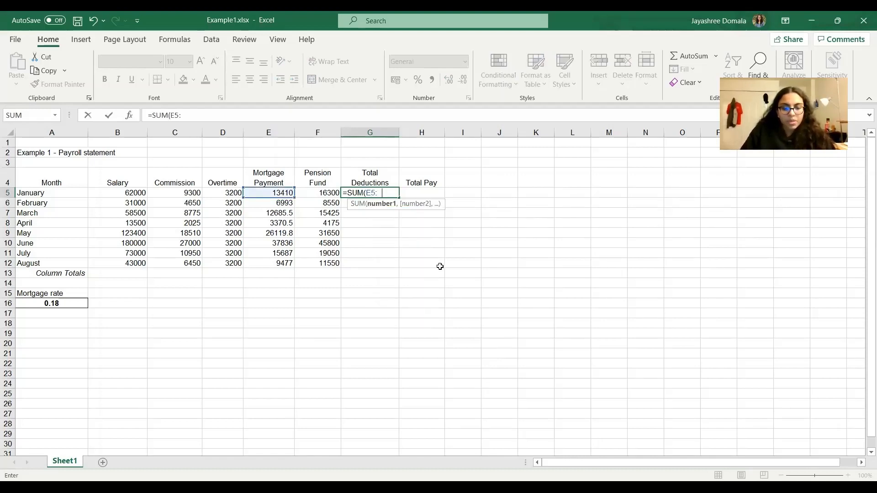
type("F5")
key("Return")
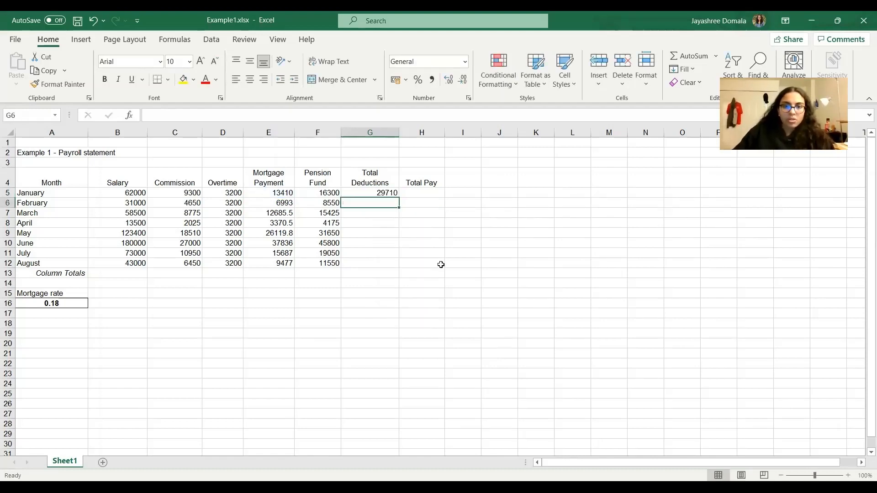
Auto fill the Total Deductions formula from cell G5 down to cell G12.
left_click(388, 194)
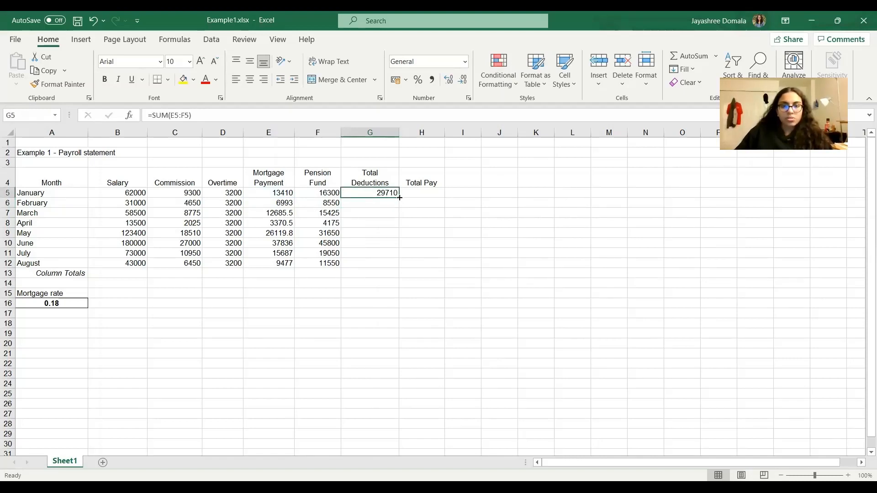
left_click_drag(399, 197, 399, 265)
left_click(501, 292)
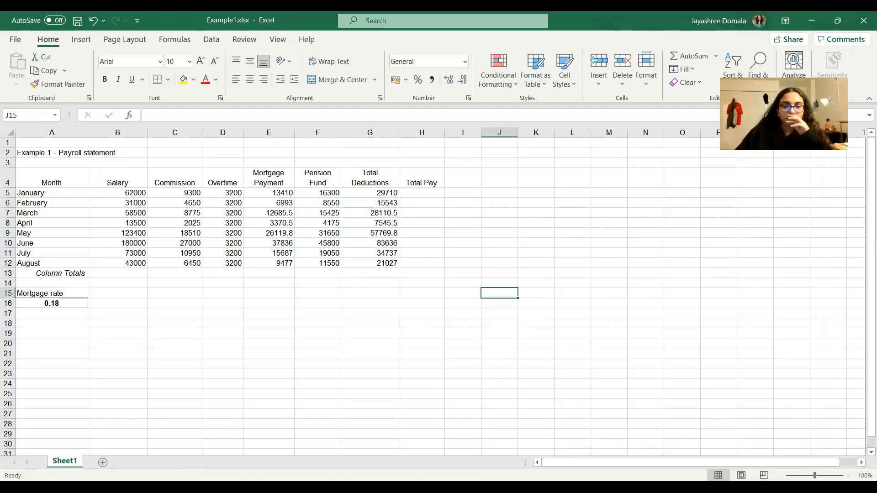
Check the Total Pay instruction on the Google Slides presentation, enter =SUM(B5+C5+D5) in cell H5 of the Excel sheet, and auto fill it down to H12.
key("alt+Tab")
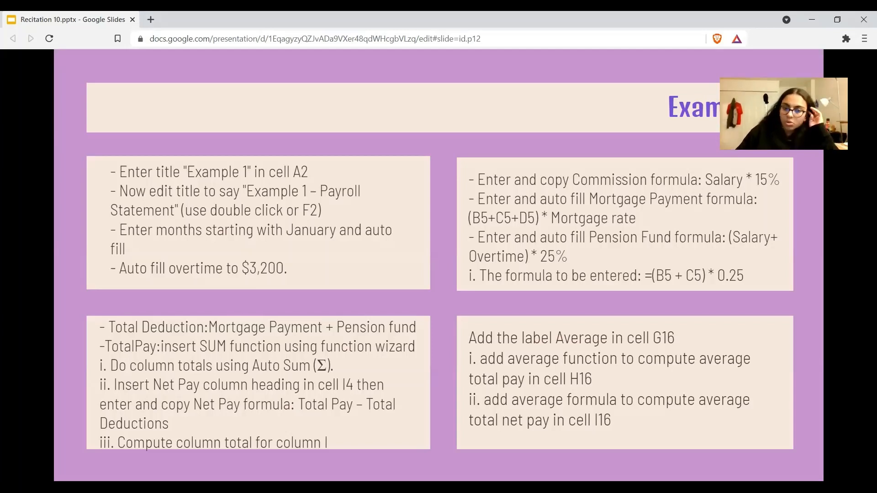
key("alt+Tab")
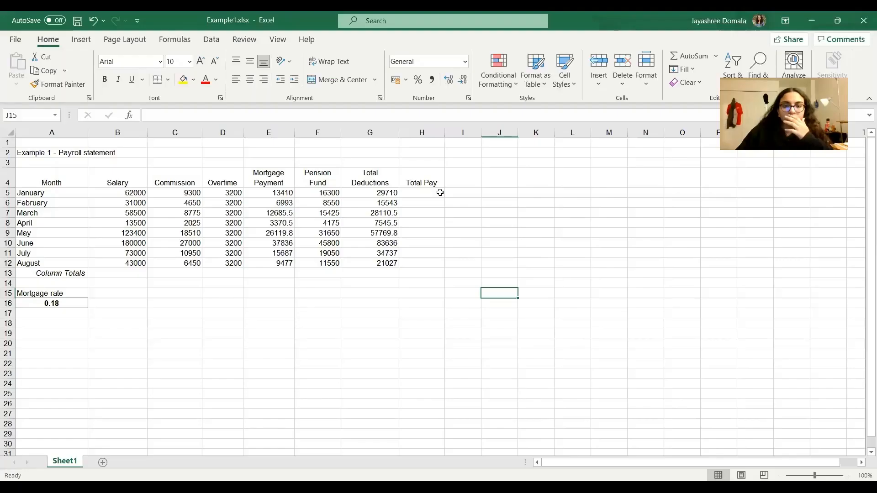
left_click(421, 193)
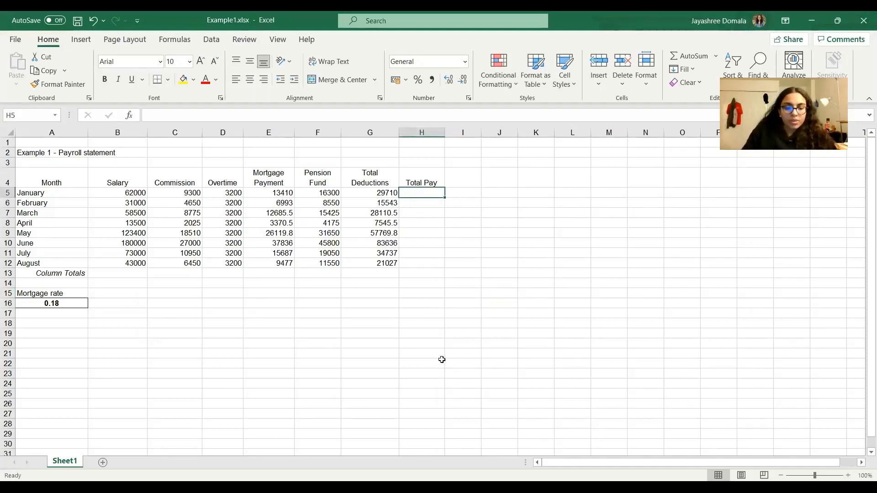
type("=")
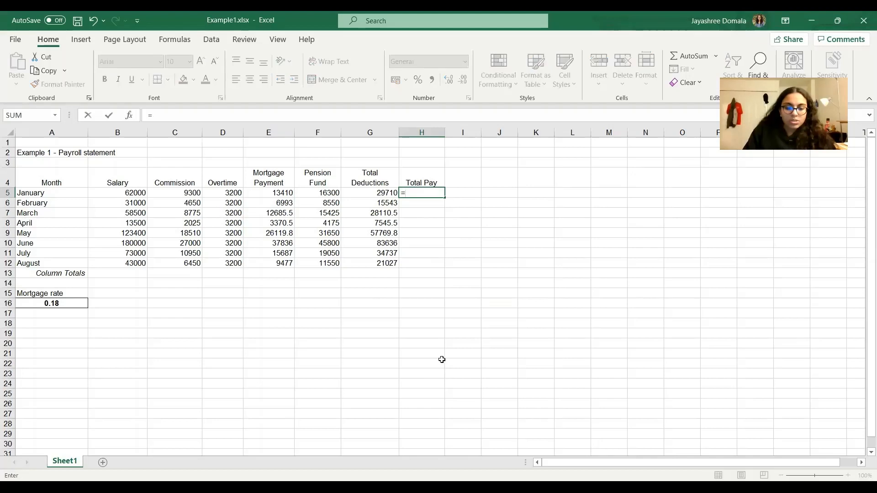
type("SUM(")
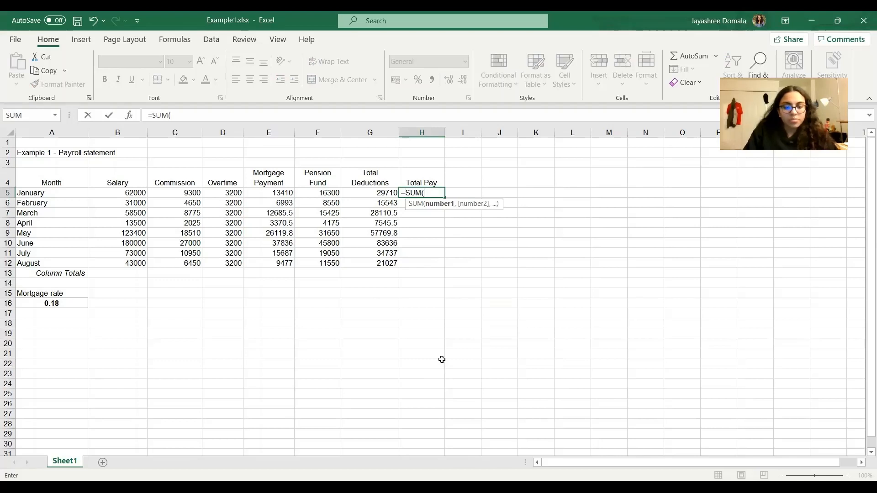
type("B5+")
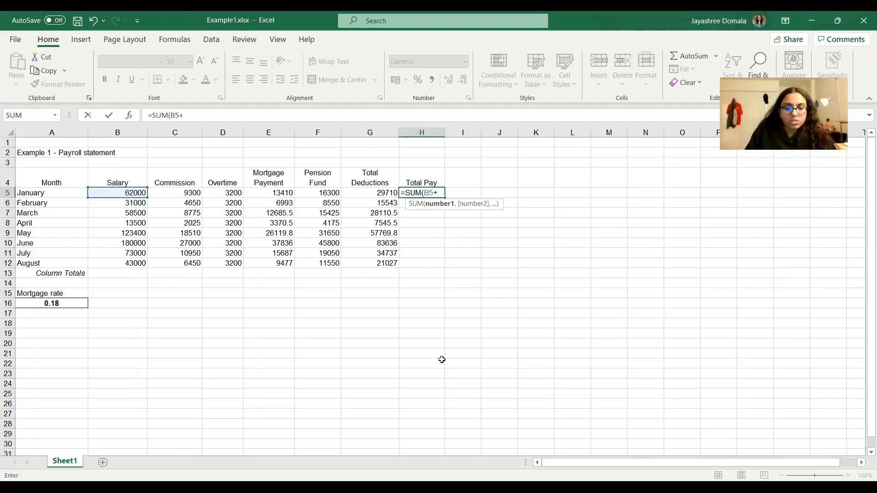
type("C5")
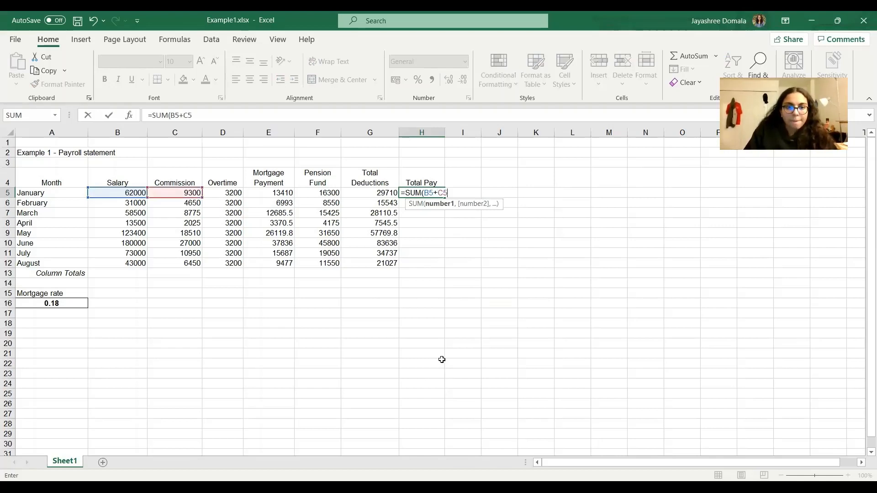
type("=")
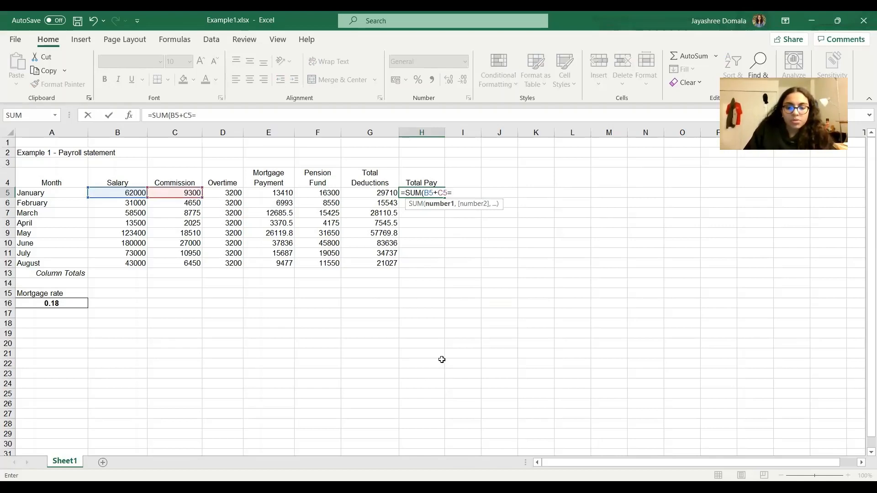
key("BackSpace")
type("+")
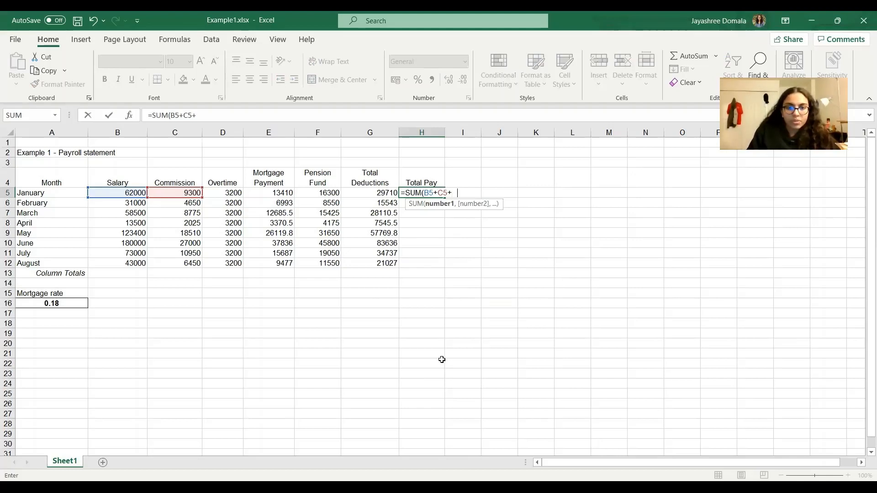
key("BackSpace")
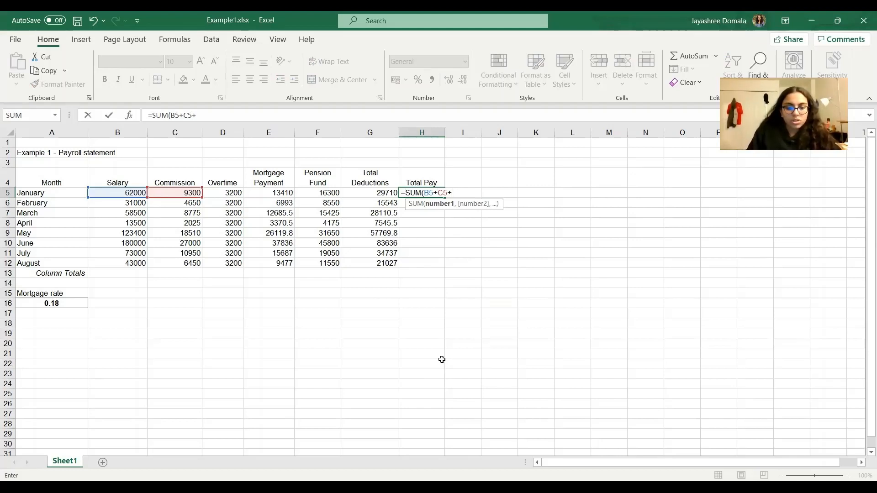
type("D5")
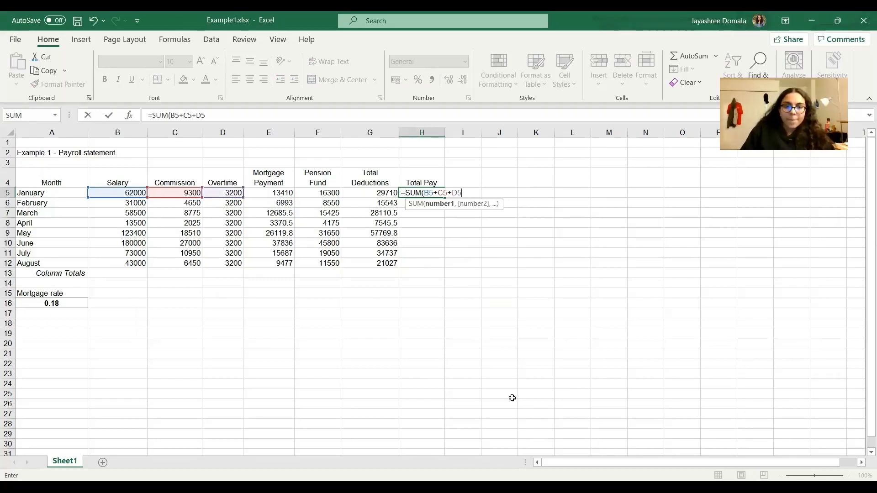
type(")")
key("Return")
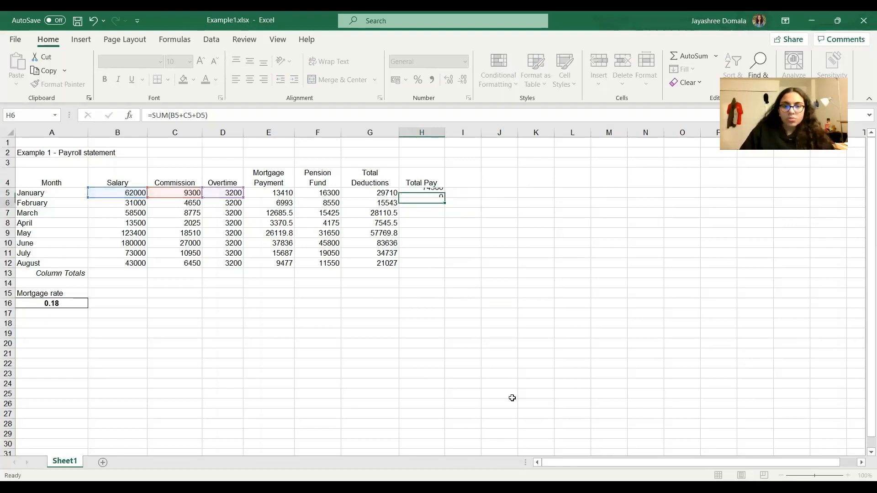
left_click(436, 191)
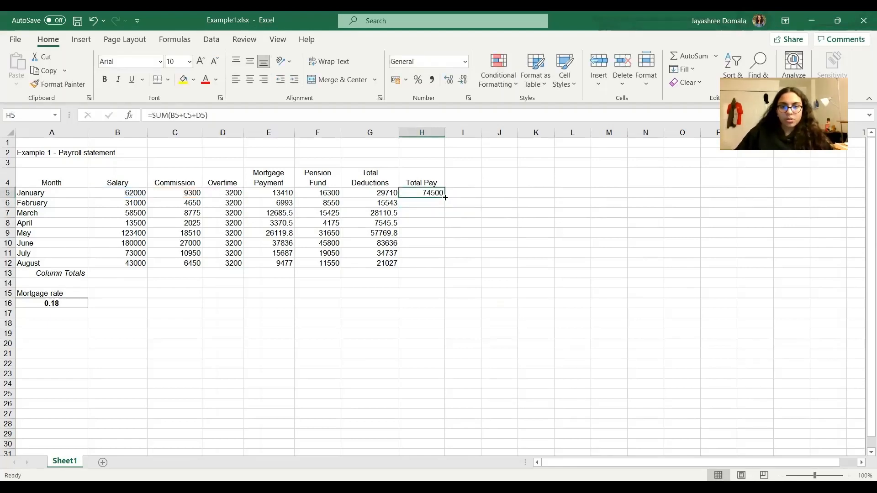
left_click_drag(445, 198, 446, 264)
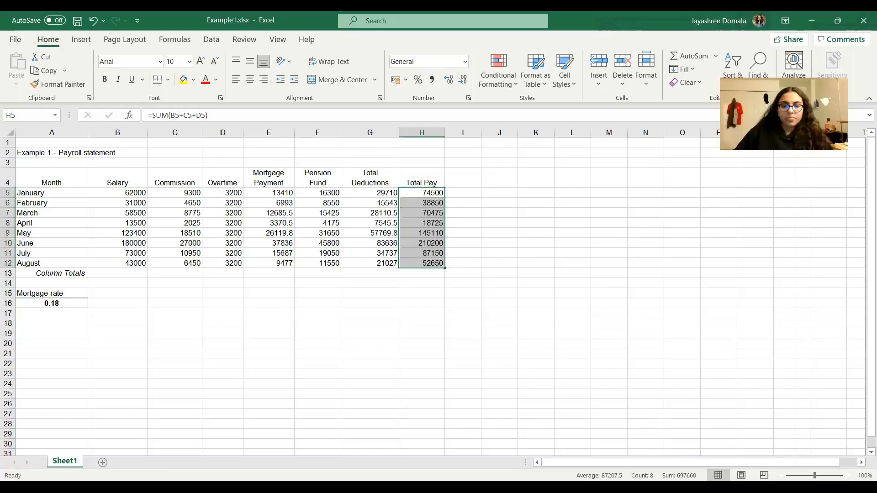
Look up the new column heading on the Google Slides presentation, and enter Net Pay in cell I4 of the Excel sheet.
key("alt+Tab")
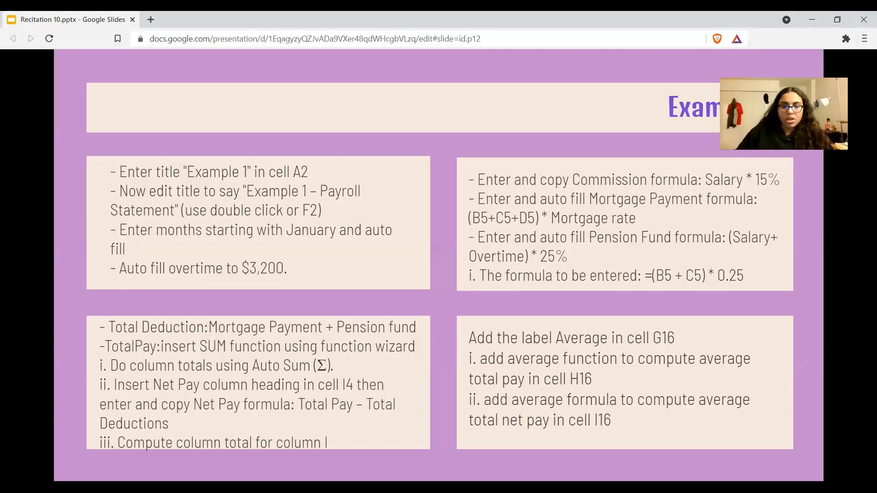
key("alt+Tab")
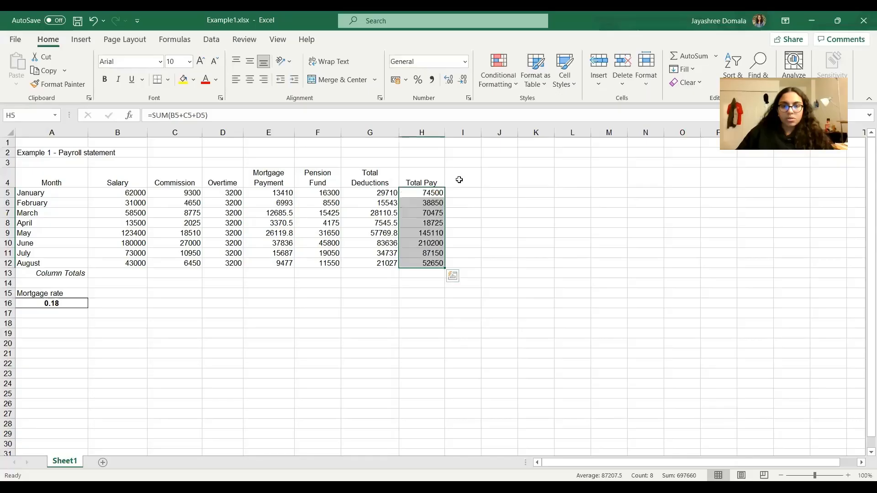
left_click(459, 180)
type("Net Pay")
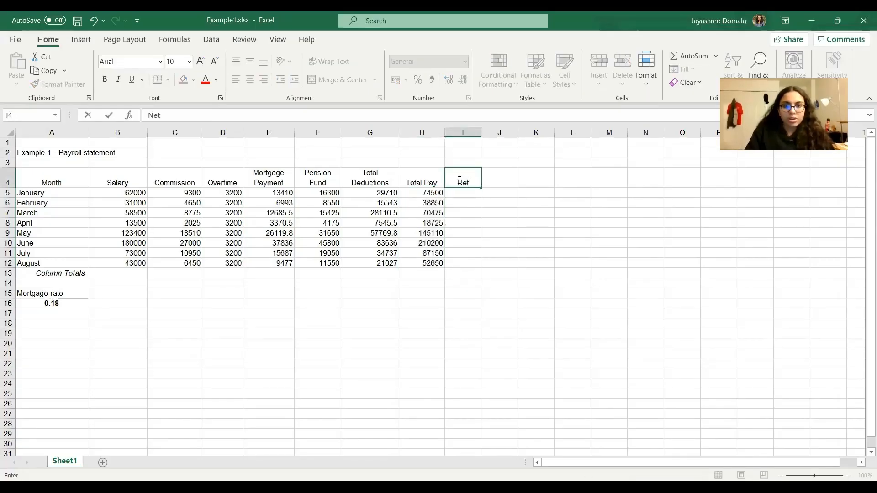
left_click(505, 303)
Look up the Net Pay formula on the Google Slides presentation, and enter =H5-G5 in cell I5 of the Excel sheet.
key("alt+Tab")
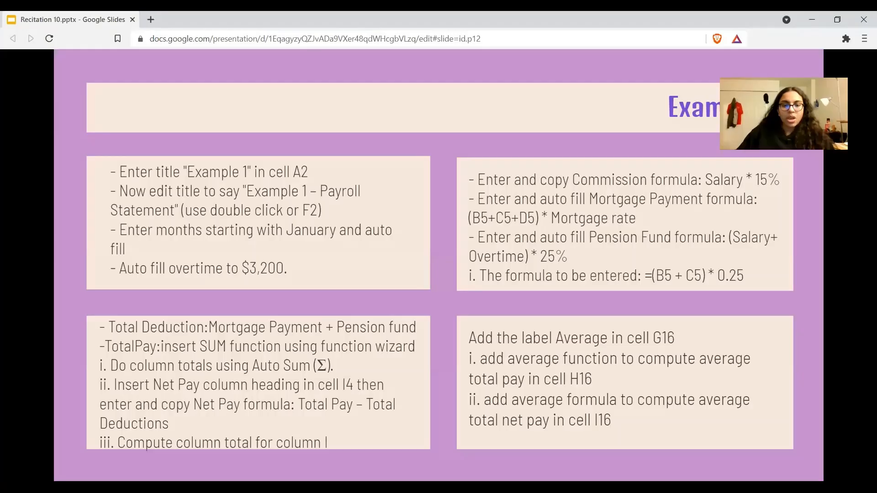
key("alt+Tab")
left_click(454, 193)
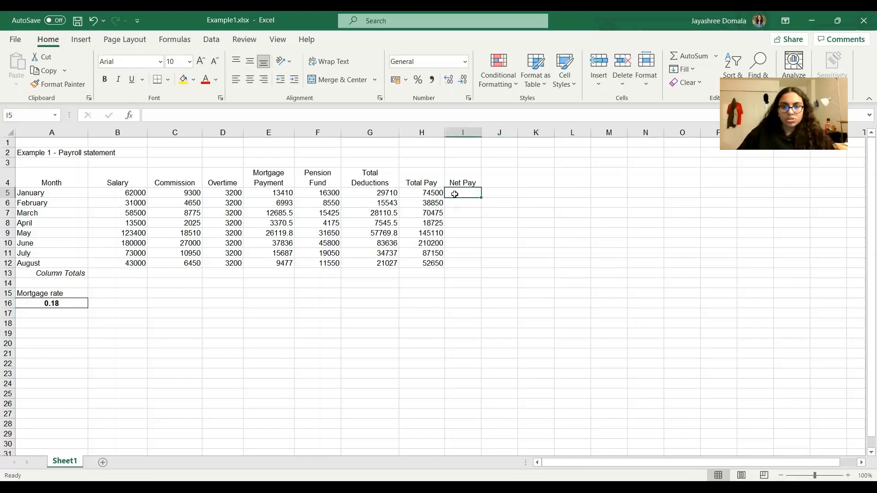
type("=")
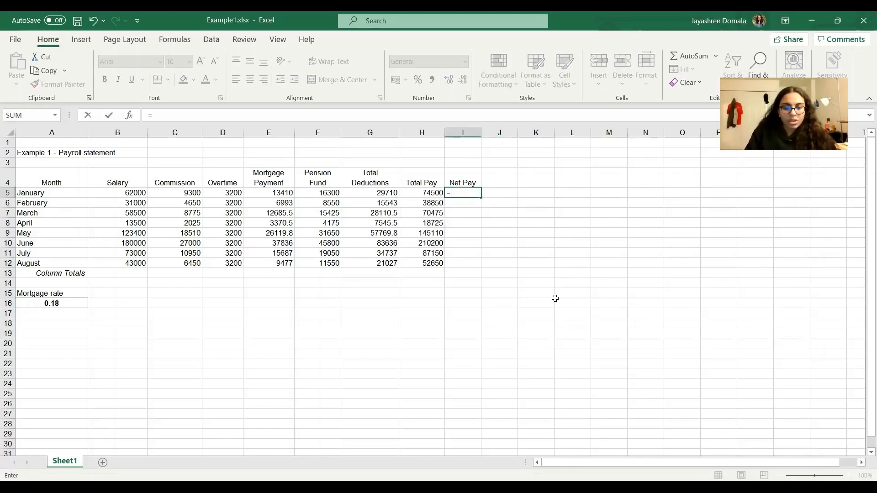
type("H5")
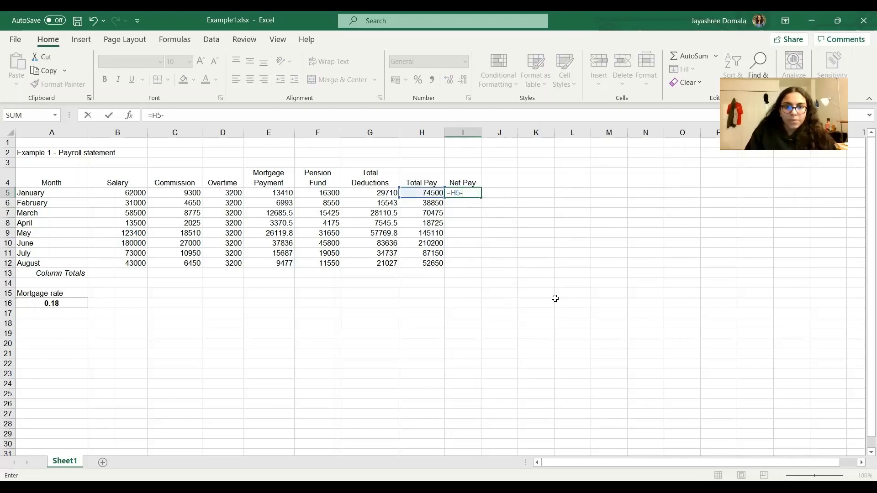
type("-G5")
key("Return")
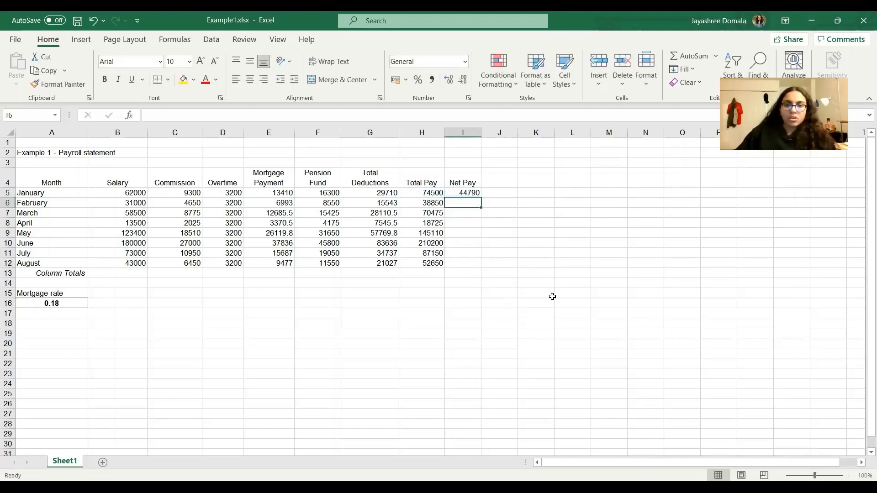
Auto fill the Net Pay formula from cell I5 down to cell I12.
left_click(474, 192)
left_click_drag(481, 197, 477, 266)
left_click(466, 356)
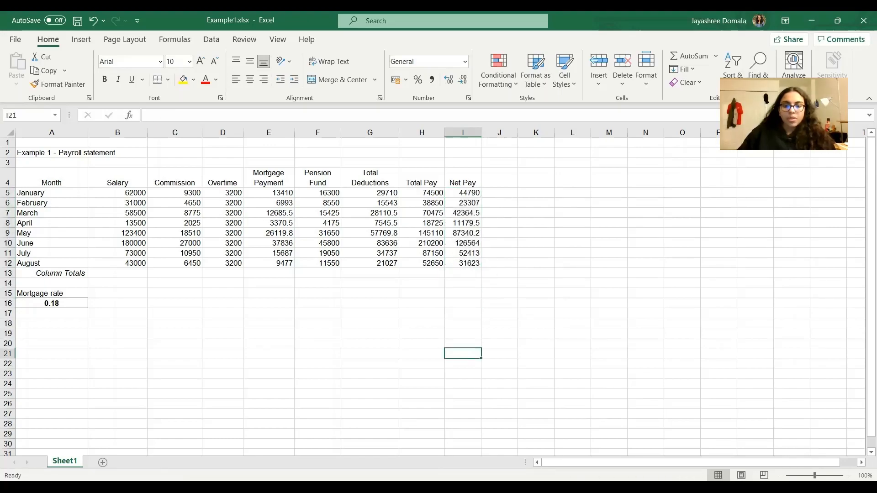
Check the column total instruction on the Google Slides presentation, and enter =SUM(I5:I12) in cell I13 of the Excel sheet.
key("alt+Tab")
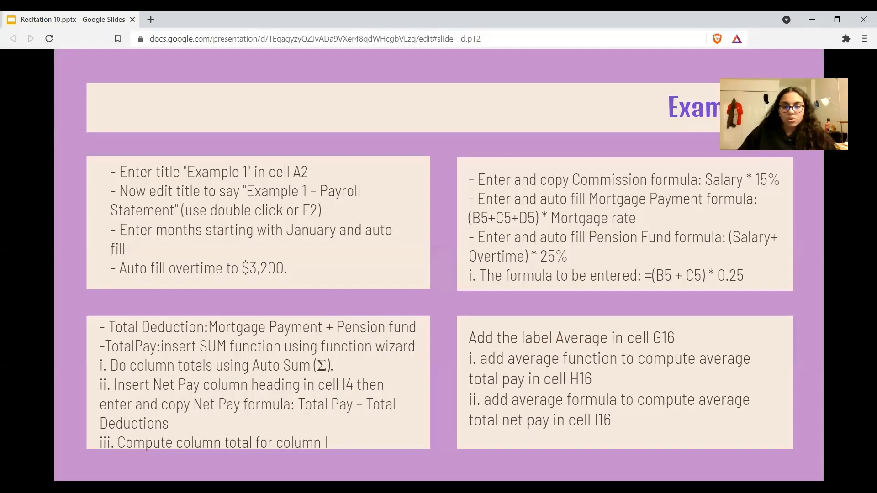
key("alt+Tab")
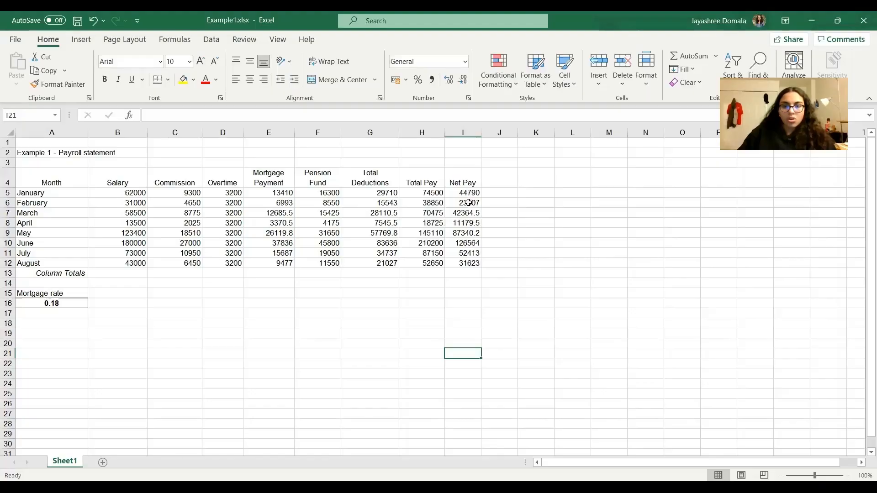
left_click(462, 273)
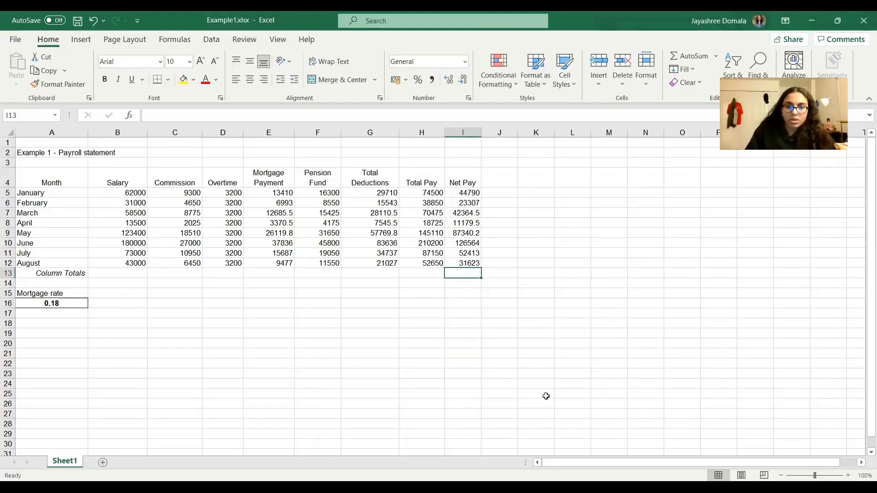
type("=")
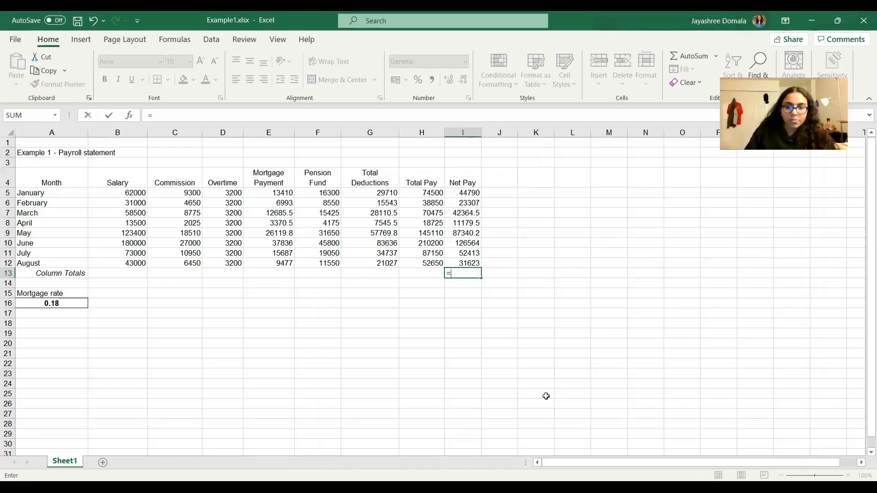
type("SUM(")
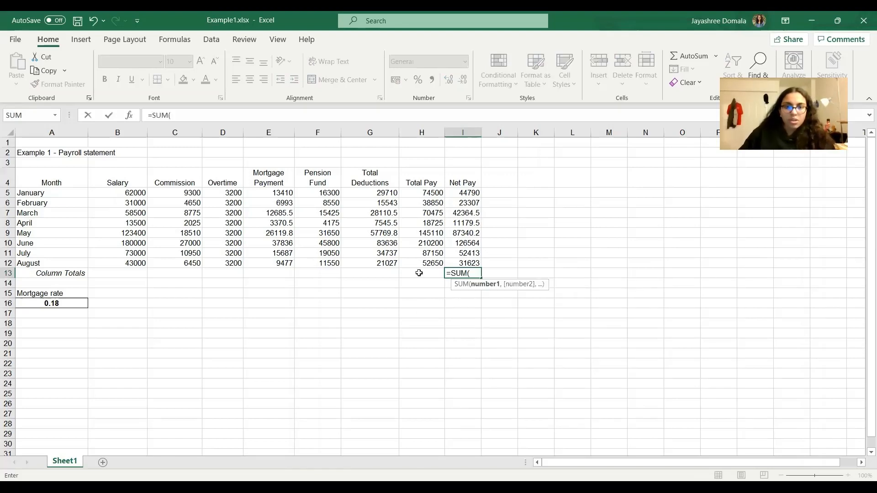
left_click(462, 196)
type(":I")
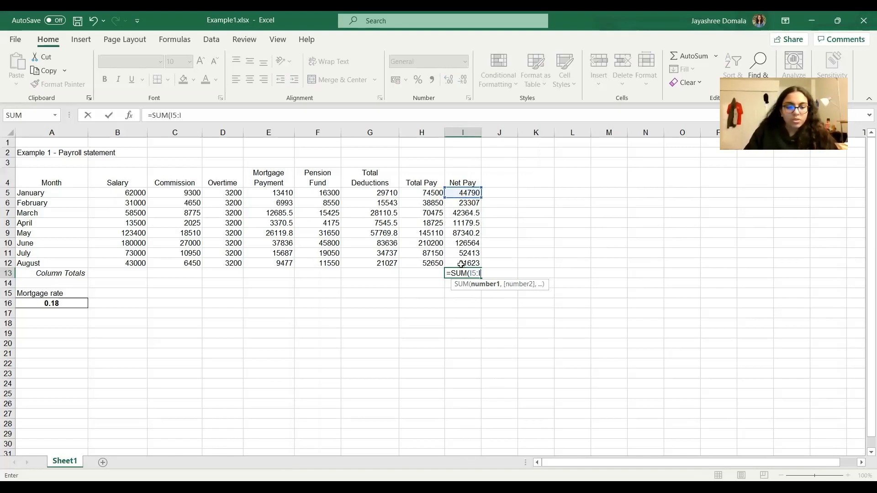
type("12)")
key("Return")
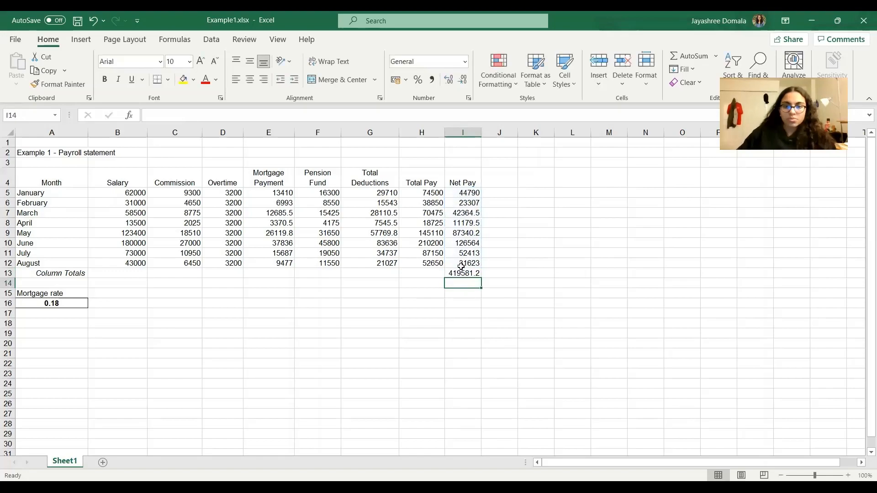
Look up the average instructions on the Google Slides presentation, and enter =AVERAGE(G5:G12) in cell G15 of the Excel sheet.
key("alt+Tab")
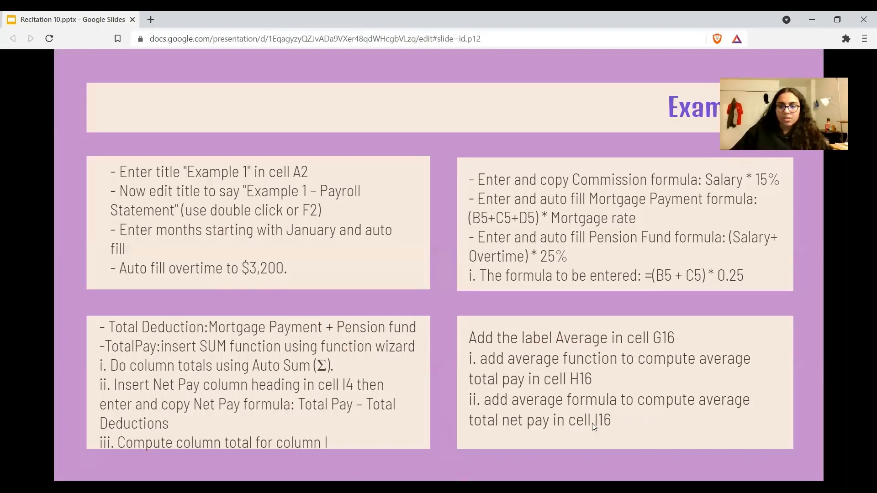
key("alt+Tab")
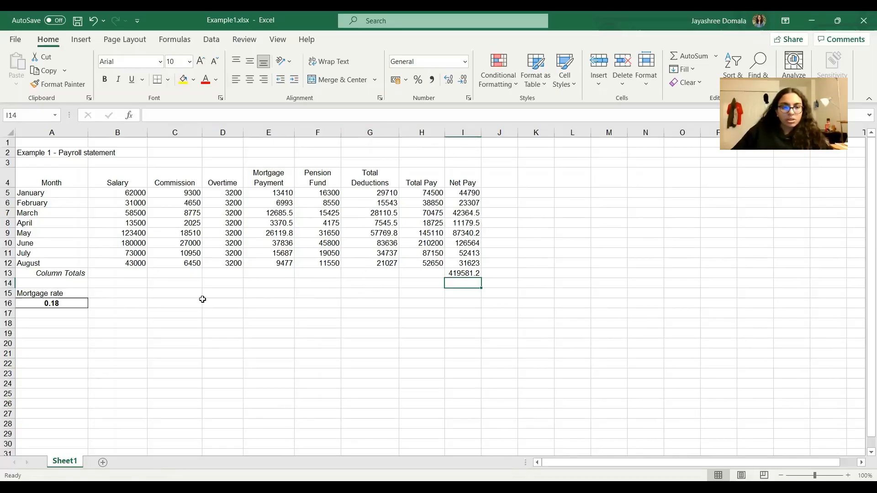
left_click(372, 295)
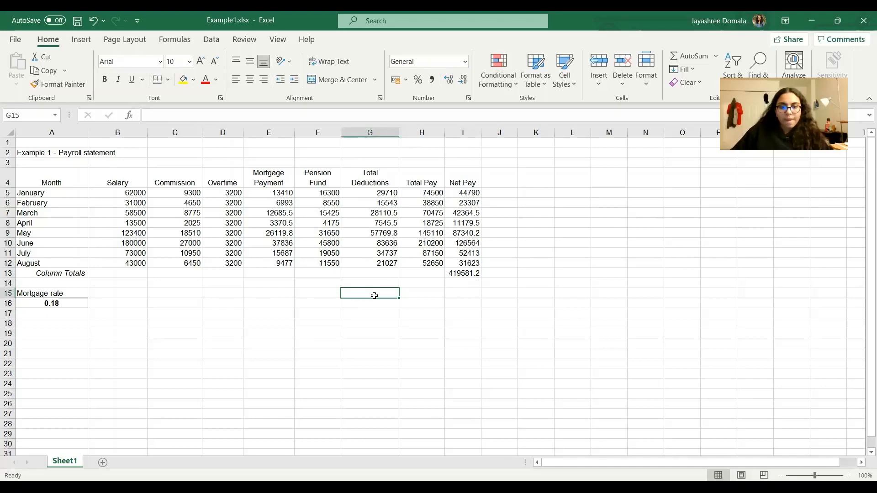
type("=")
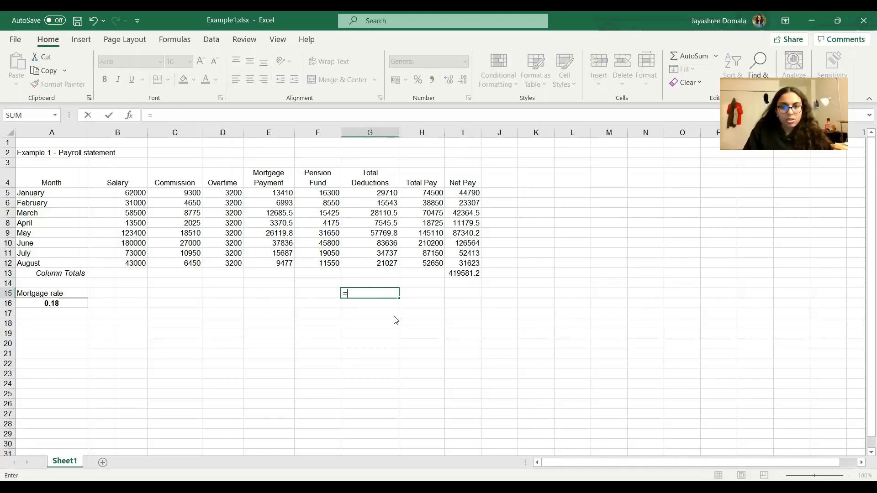
type("AVERAGE(")
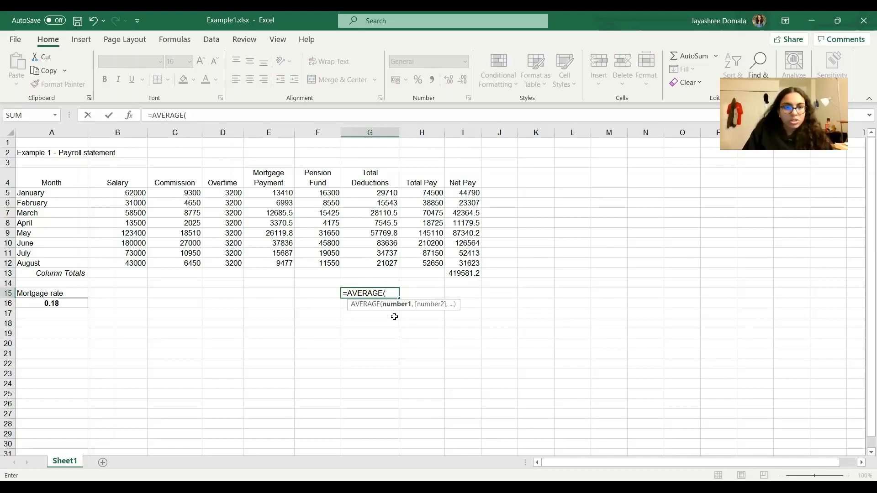
type("G")
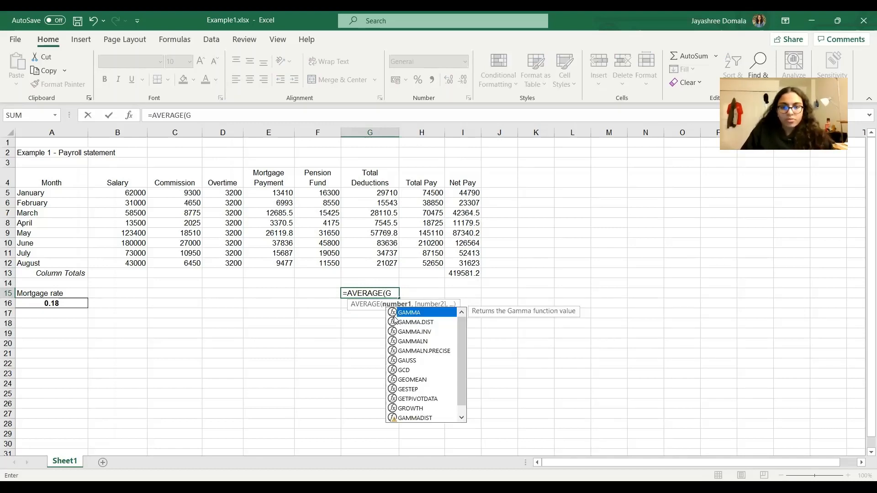
type("5:")
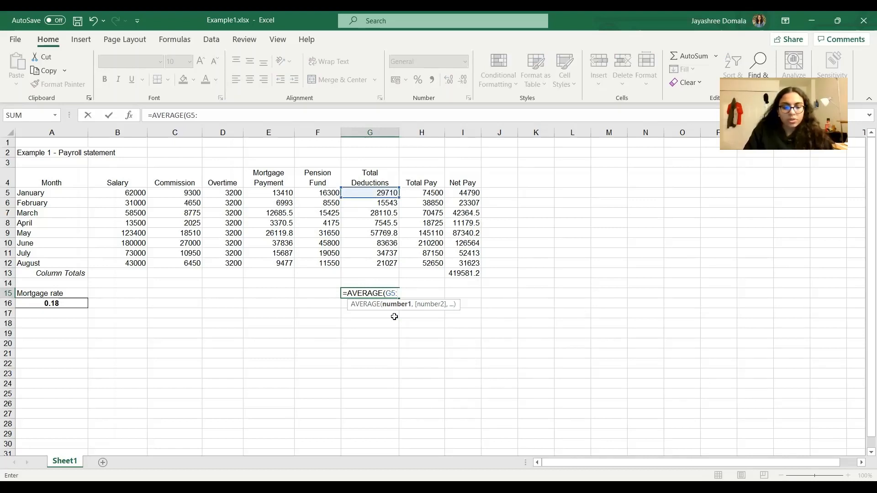
type("G12")
key("Return")
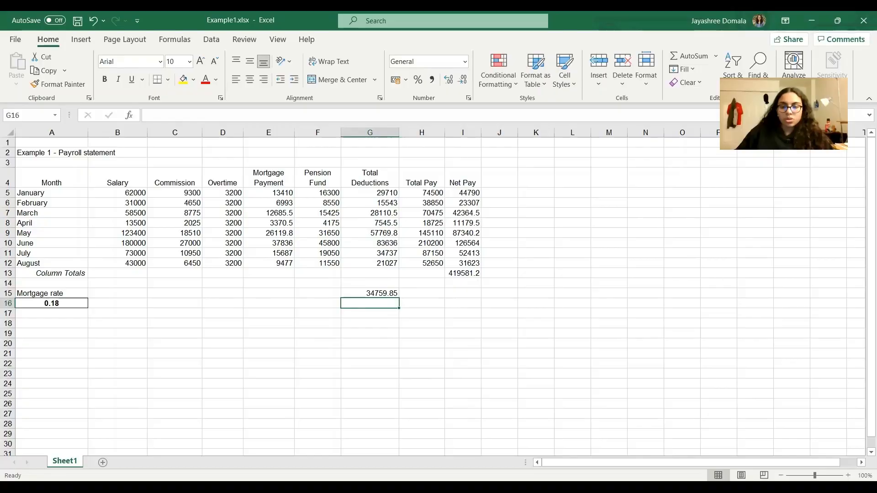
Recheck the average instructions on the Google Slides presentation, and enter =AVERAGE(I5:I12) in cell I15 of the Excel sheet.
key("alt+Tab")
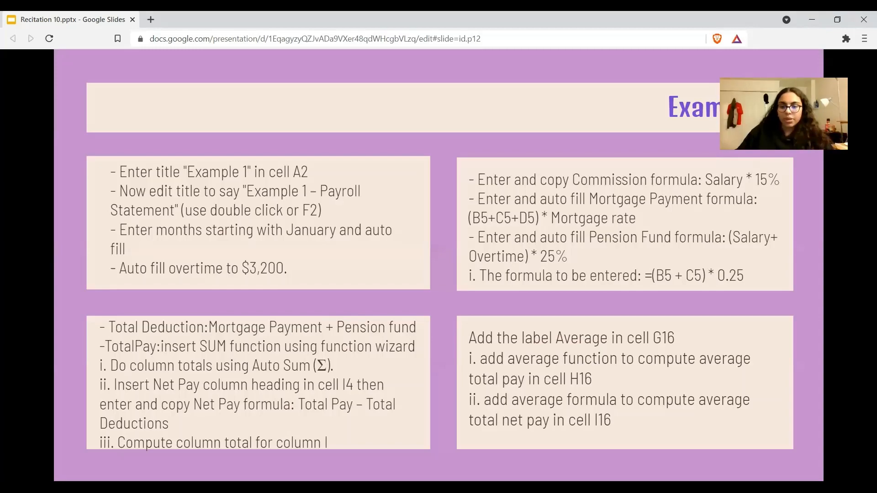
key("alt+Tab")
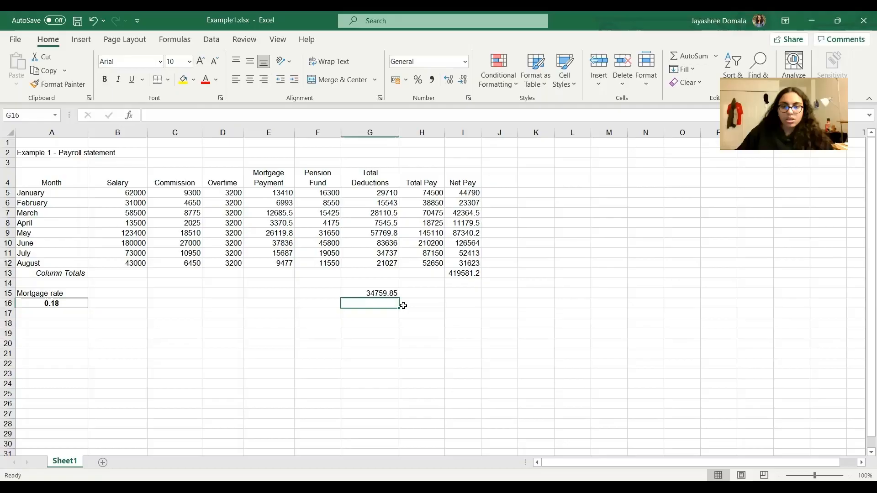
left_click(460, 295)
type("=")
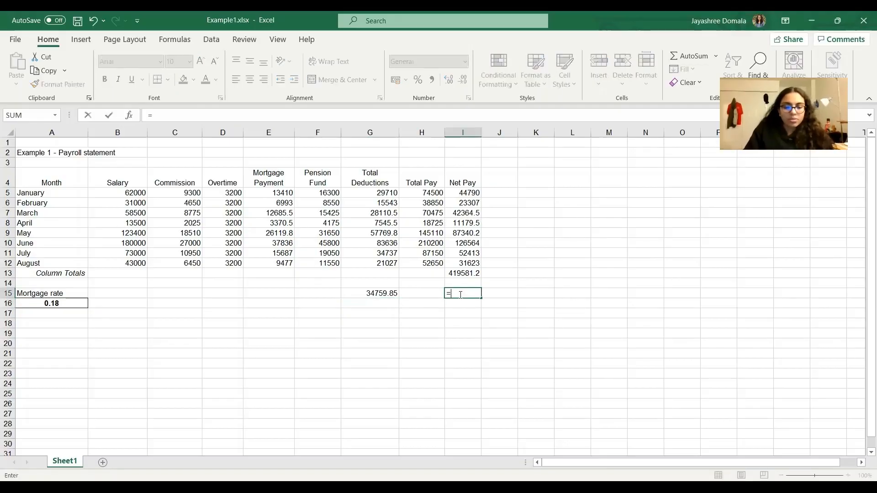
type("AVERAGE")
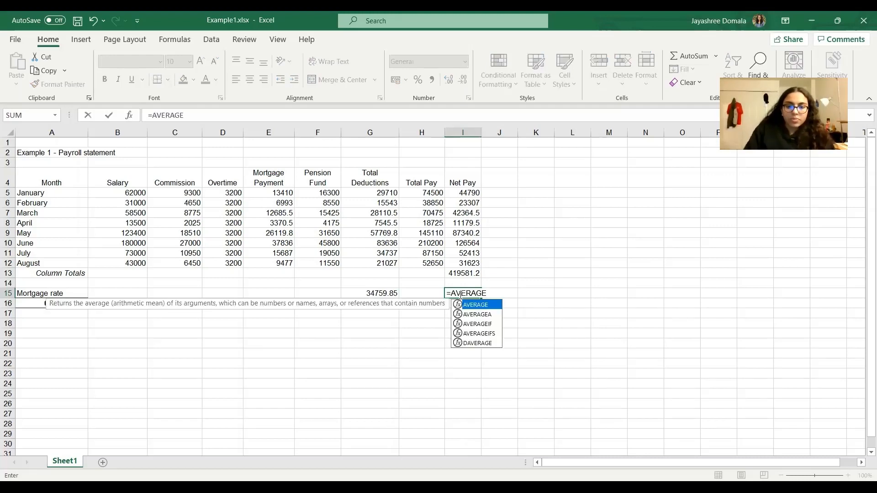
type("(")
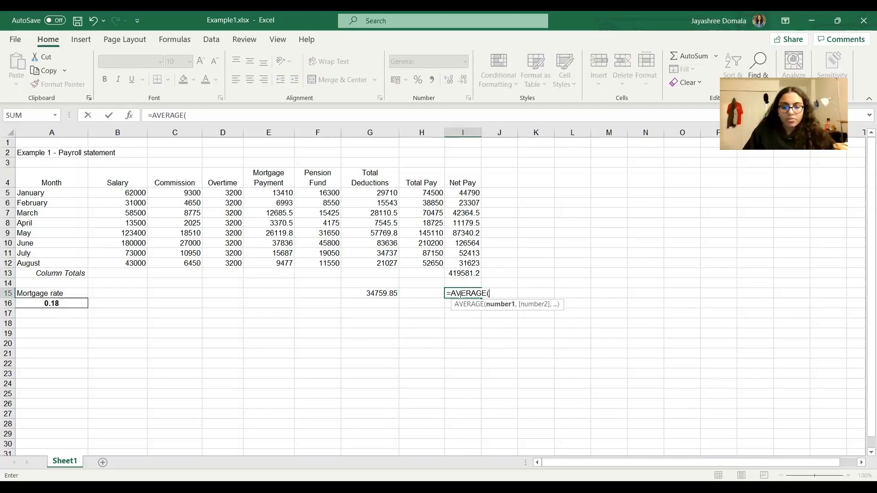
type("I5:")
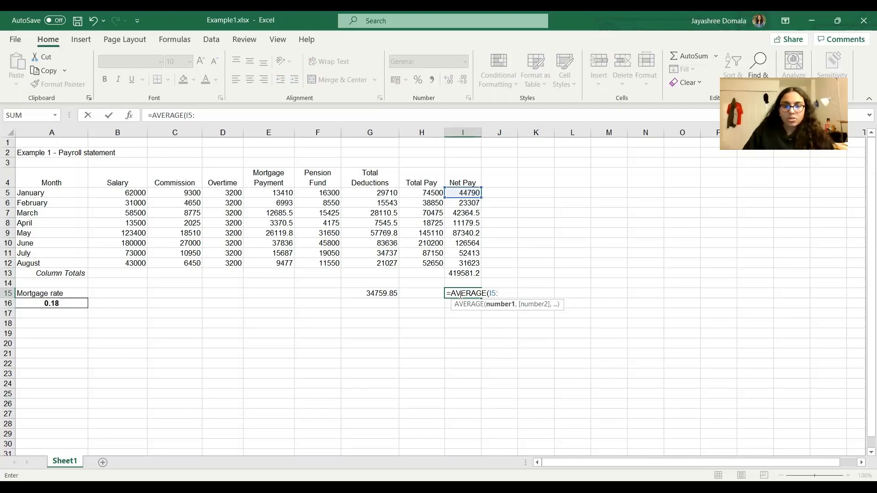
type("I12)")
key("Return")
left_click(456, 333)
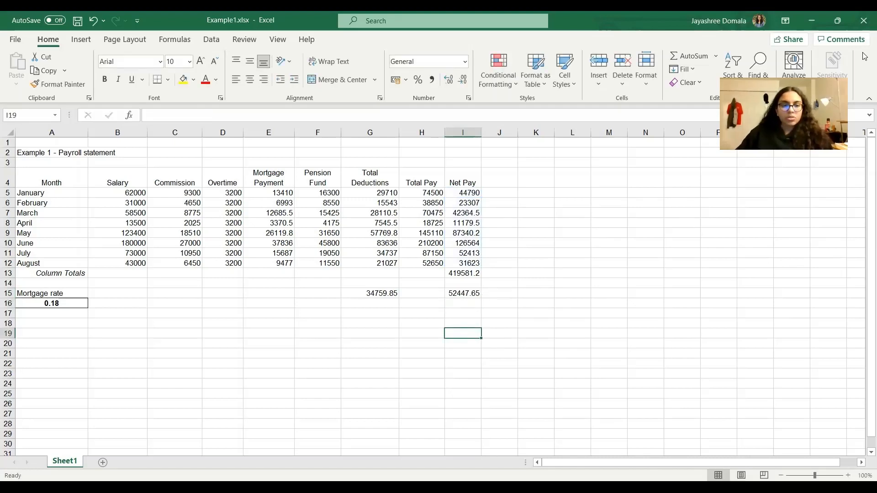